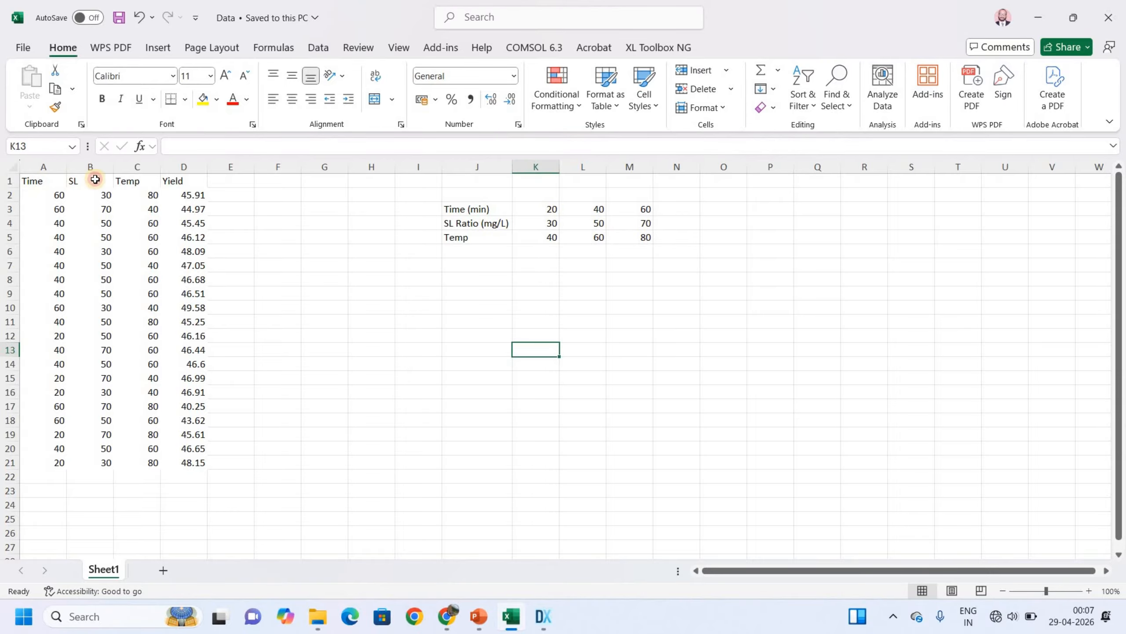
Step: Review the Time, SL, Temp and Yield column headers in the Excel worksheet
drag(44, 180, 153, 180)
click(185, 177)
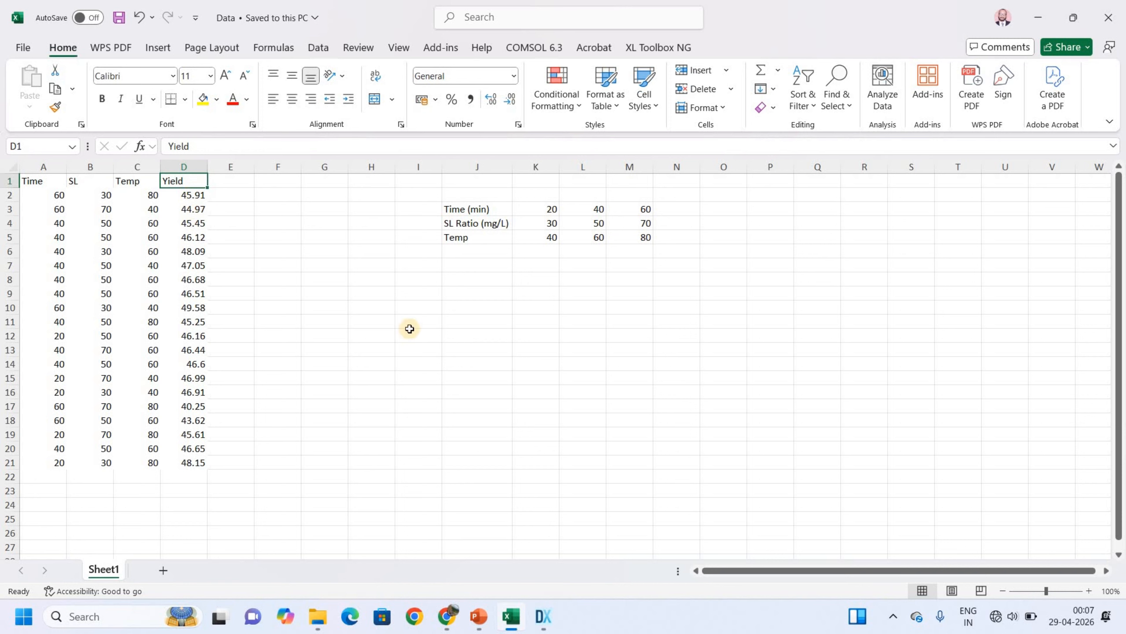
Step: Switch to Design-Expert and choose a randomized Central Composite response surface design with 3 numeric factors
click(544, 616)
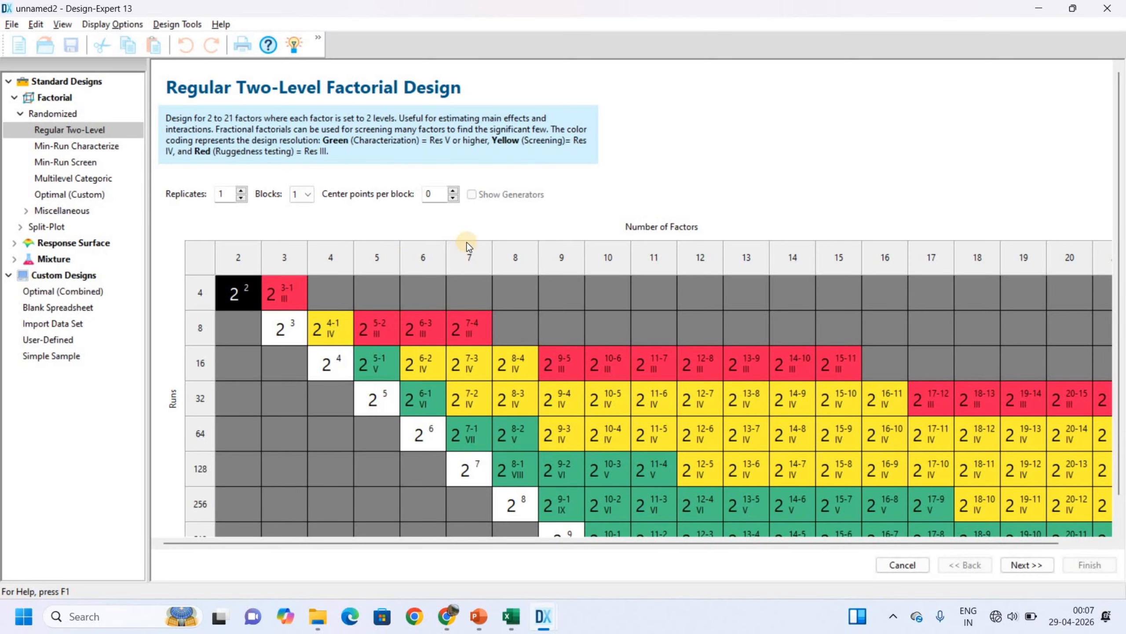
click(15, 244)
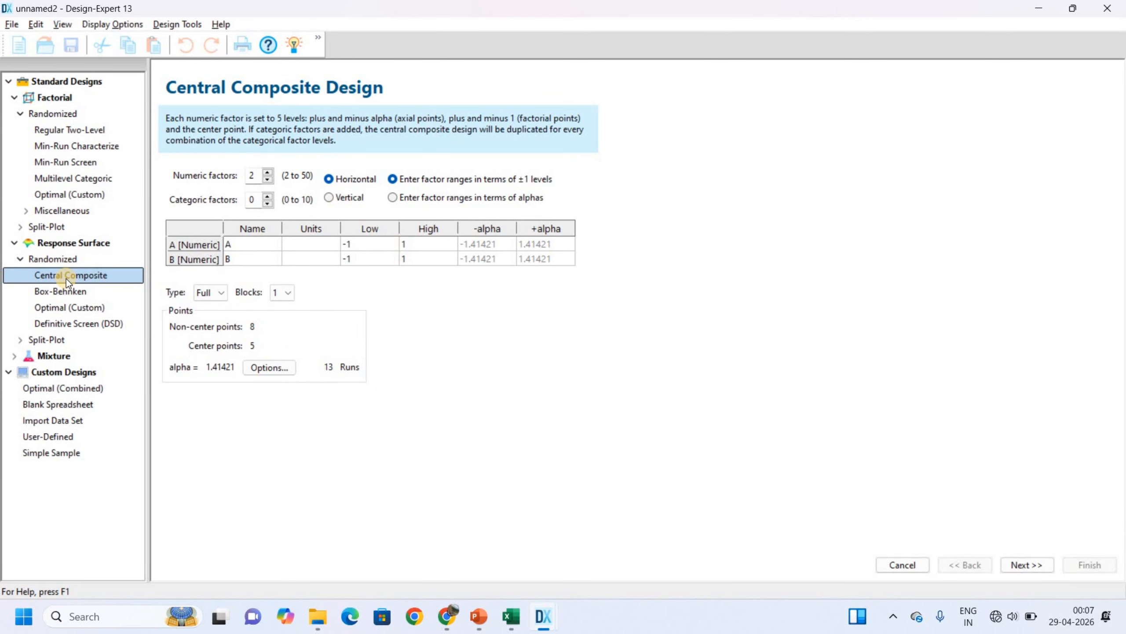
click(267, 172)
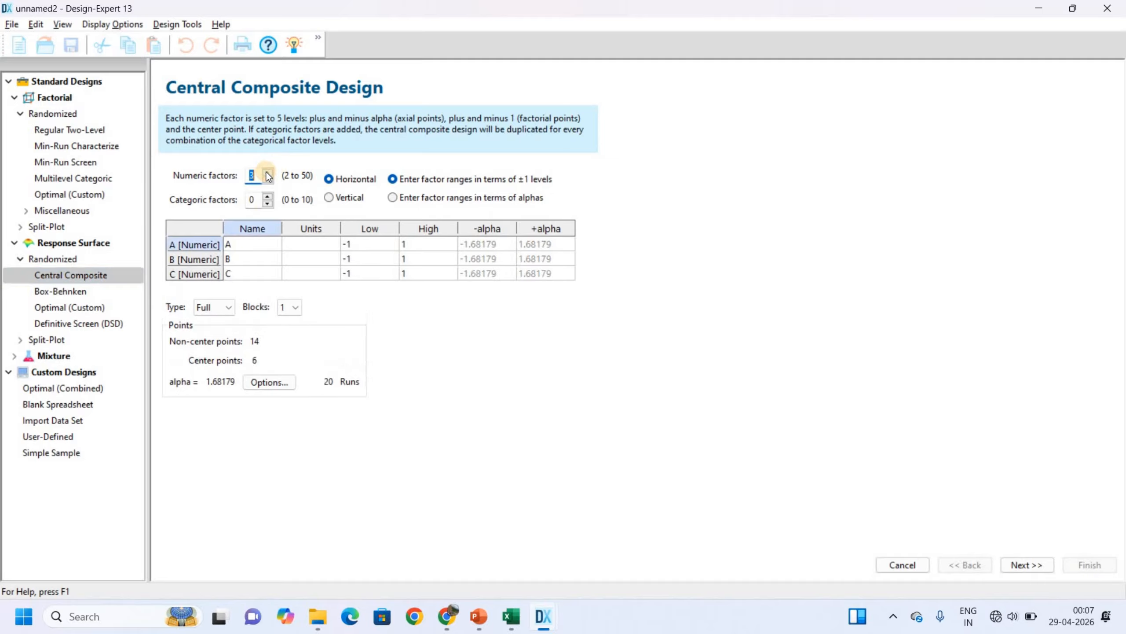
Step: Name factor A "Time" with units min and factor B "SL ratio" with units g/ml
click(249, 246)
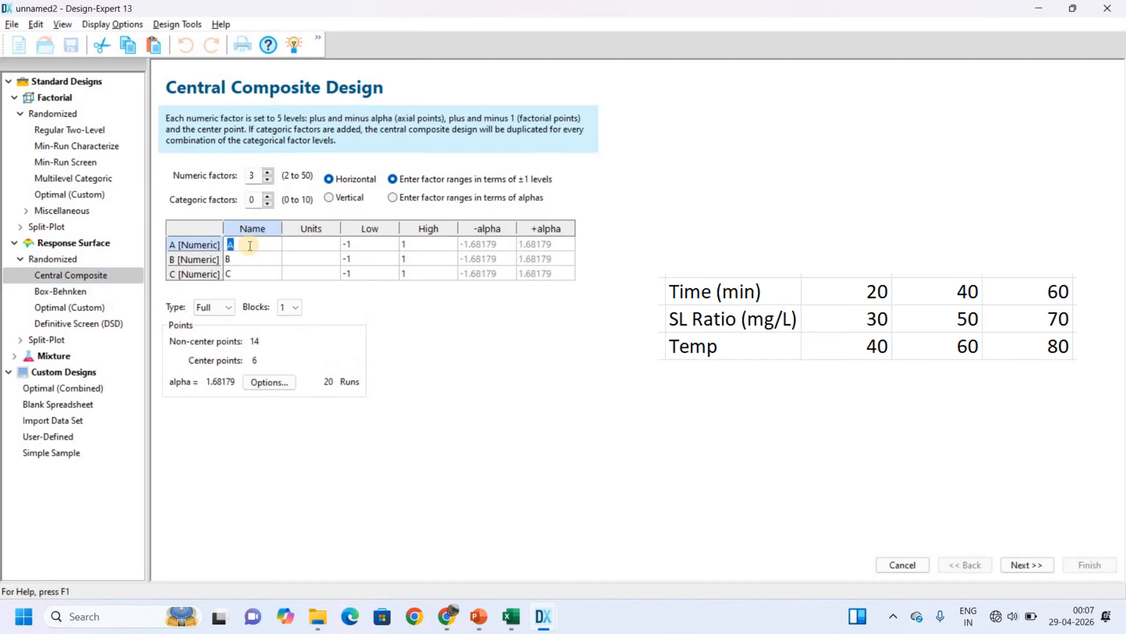
text(Time)
click(296, 254)
text(min)
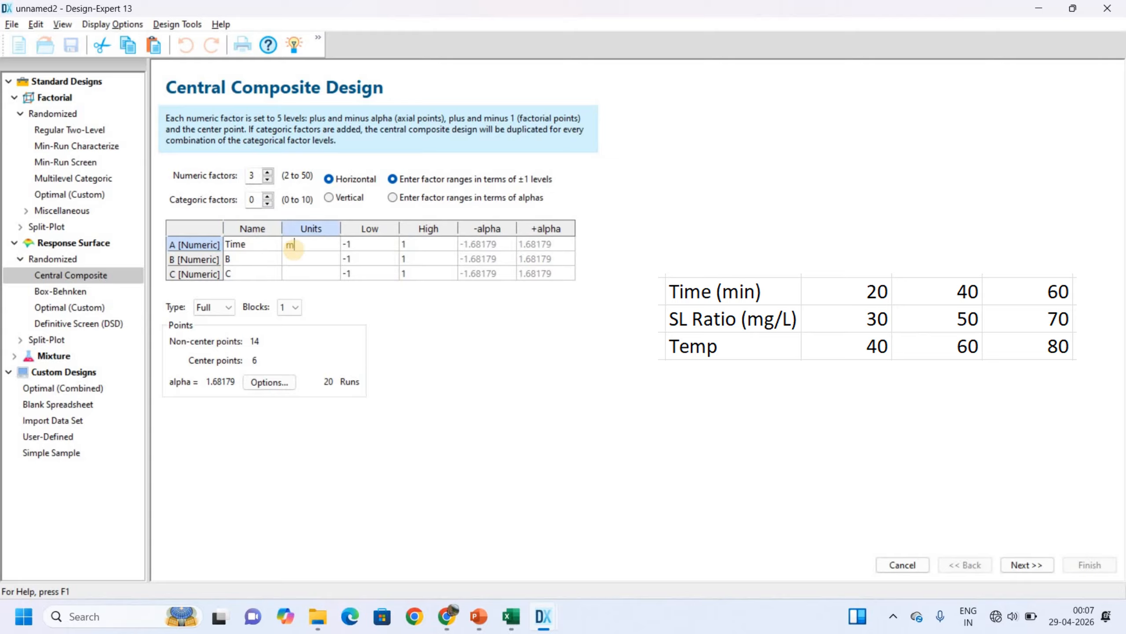
click(254, 262)
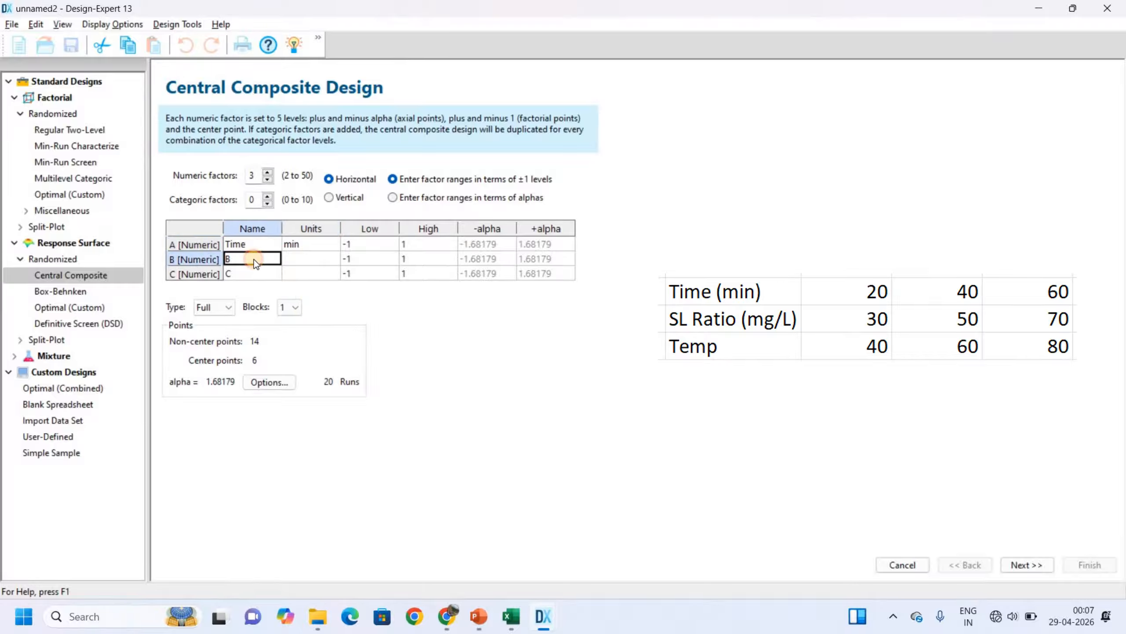
text(SL ratio)
click(307, 257)
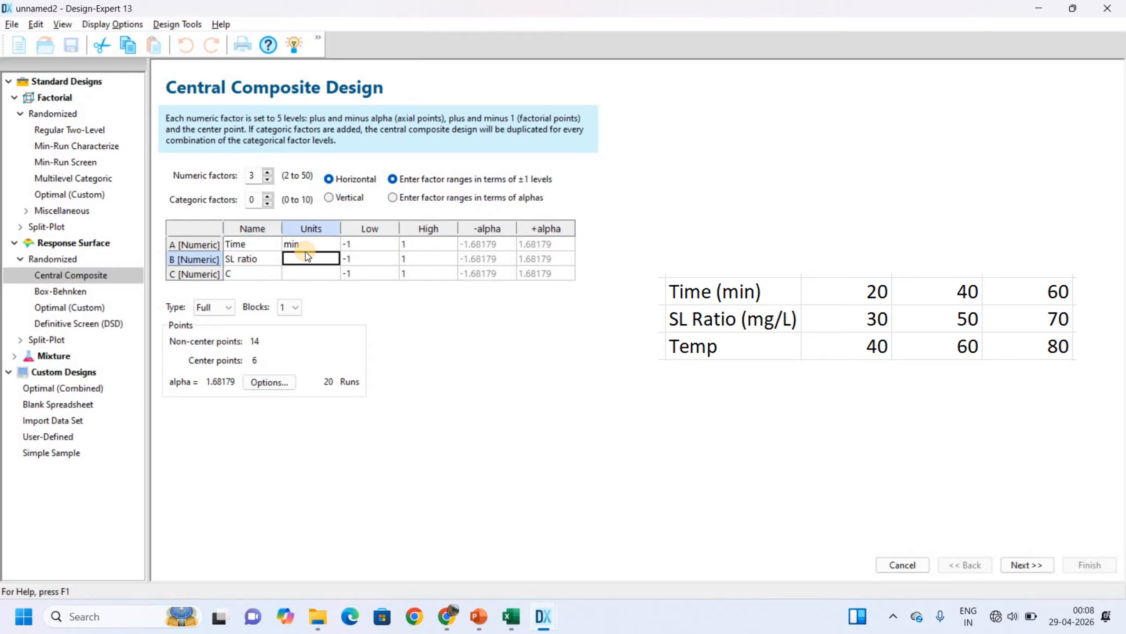
text(g/ml)
Step: Name factor C "Temp" and give it the units degC
click(257, 274)
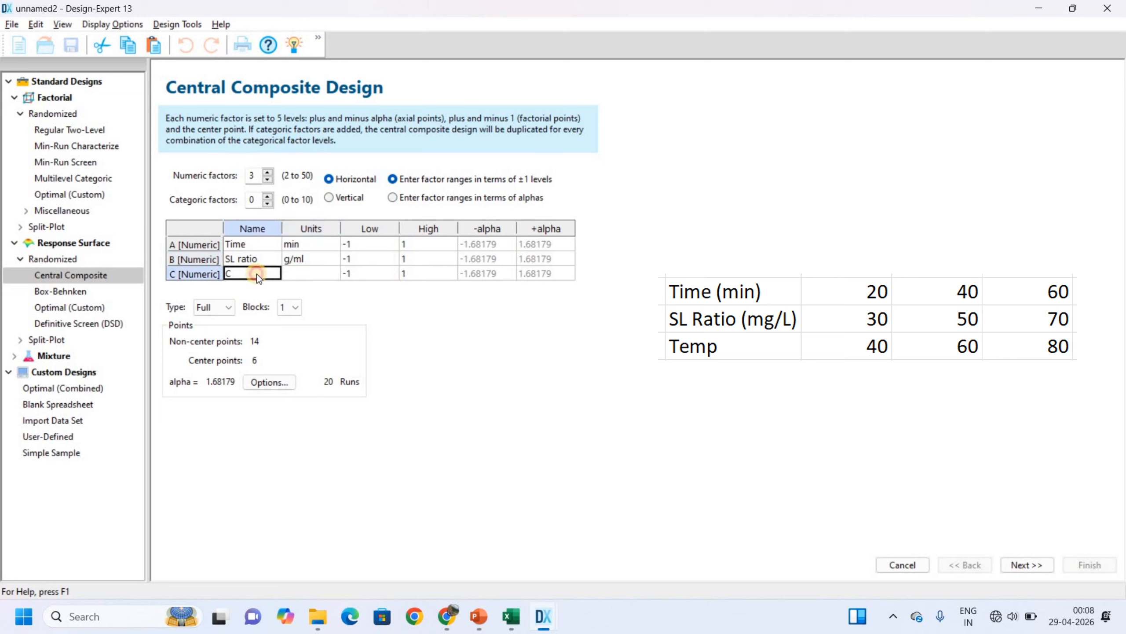
text(Temp)
click(296, 275)
text(deg)
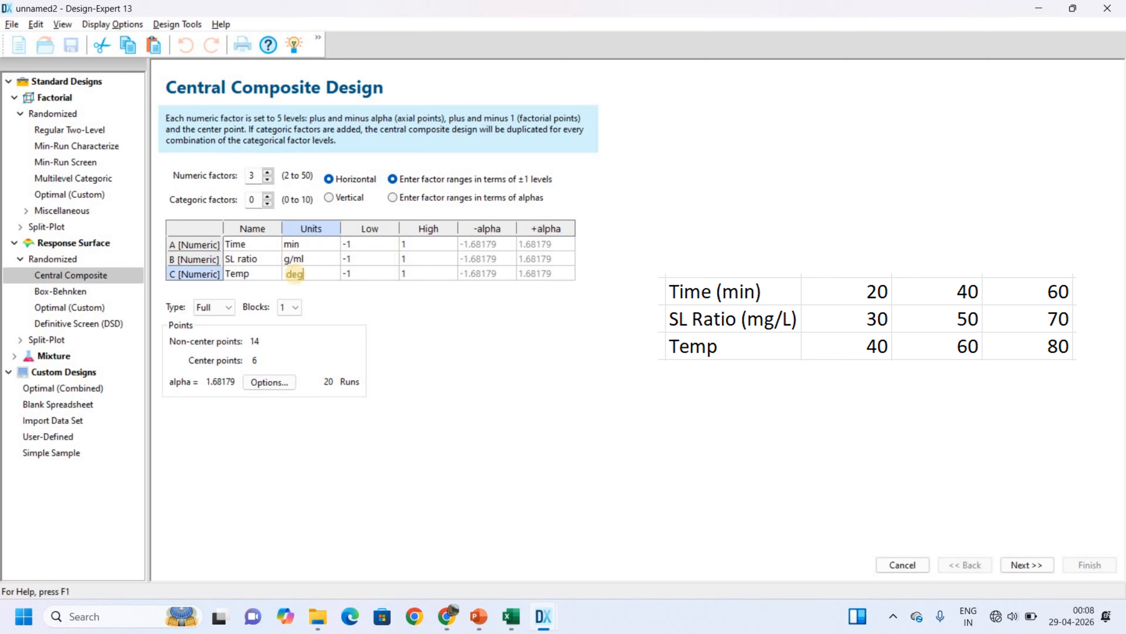
text(C)
click(409, 306)
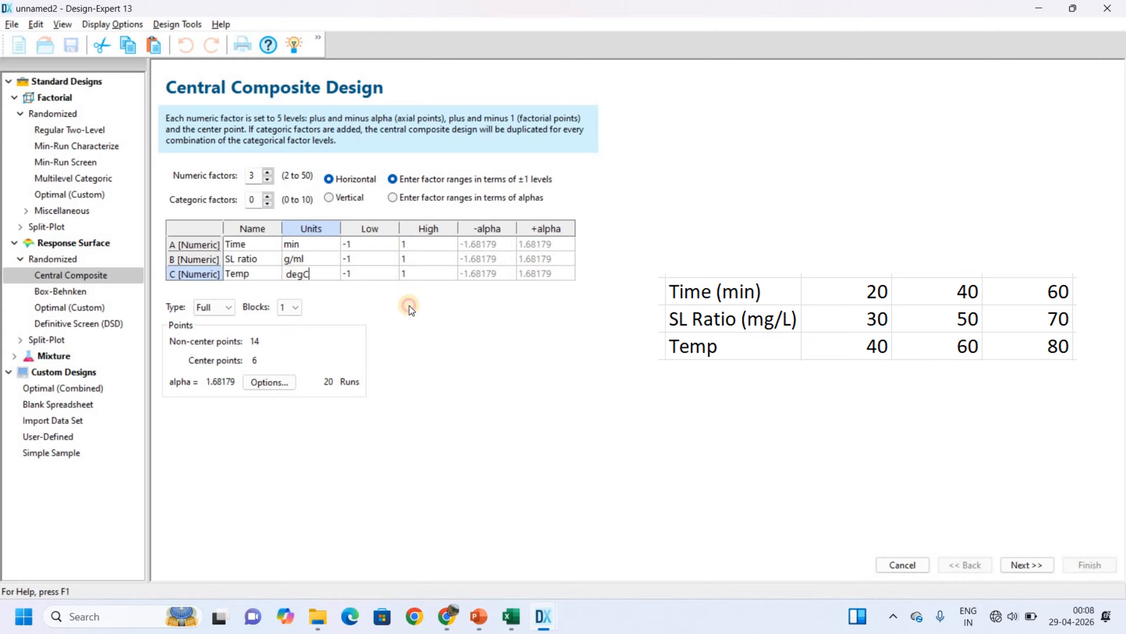
Step: Set the low and high levels to 20 and 60 for Time, and 30 and 70 for SL ratio
click(370, 244)
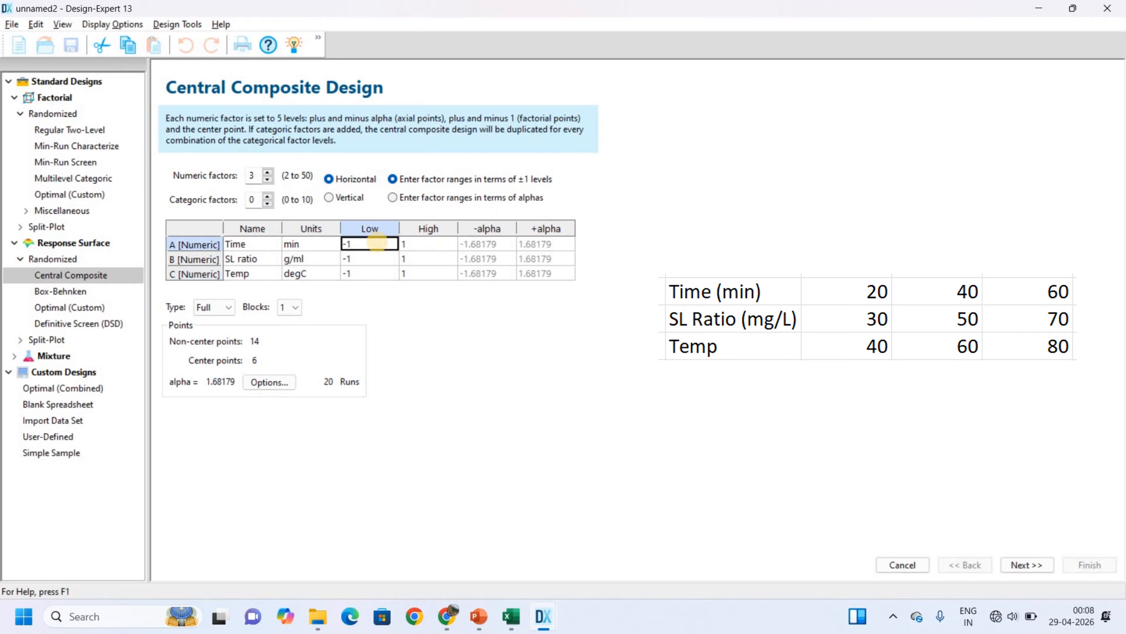
text(20)
click(424, 244)
text(60)
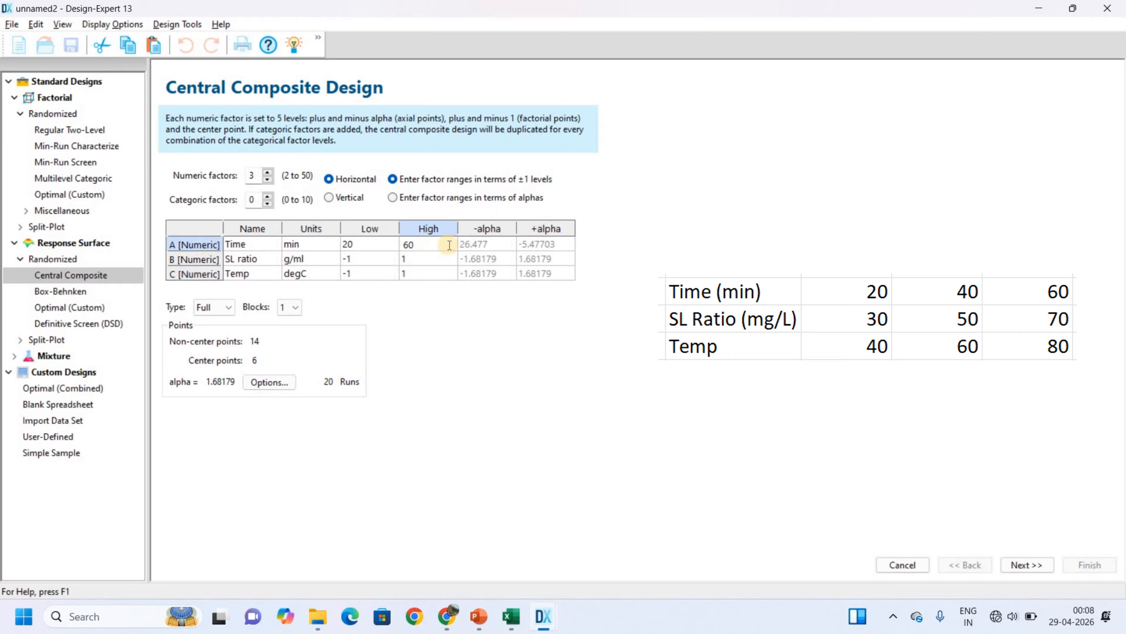
click(370, 259)
text(30)
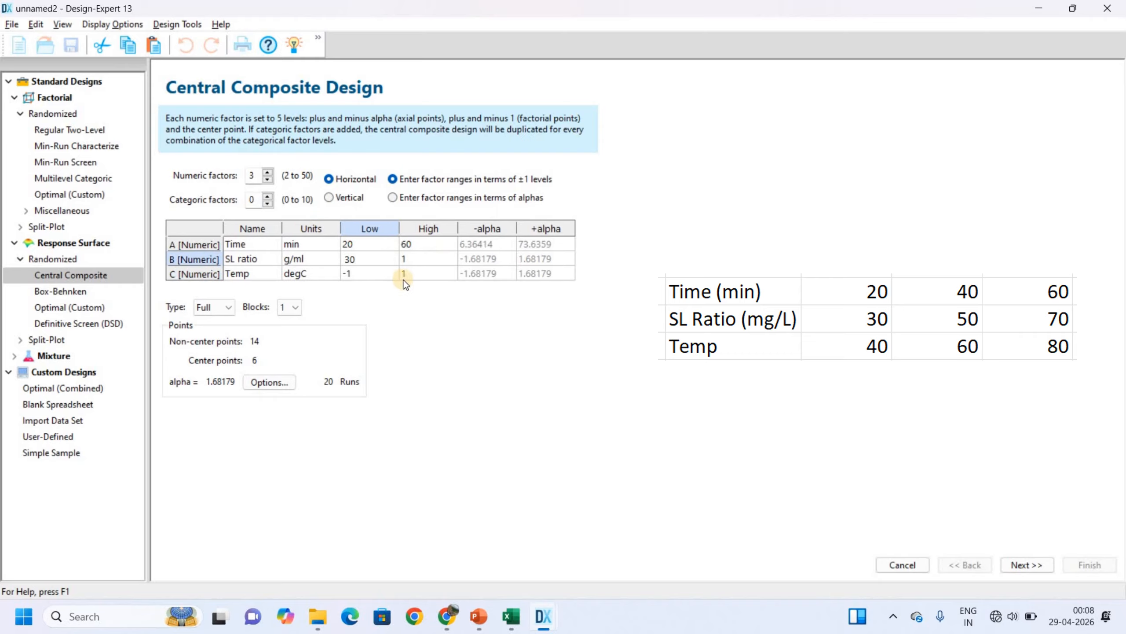
click(430, 262)
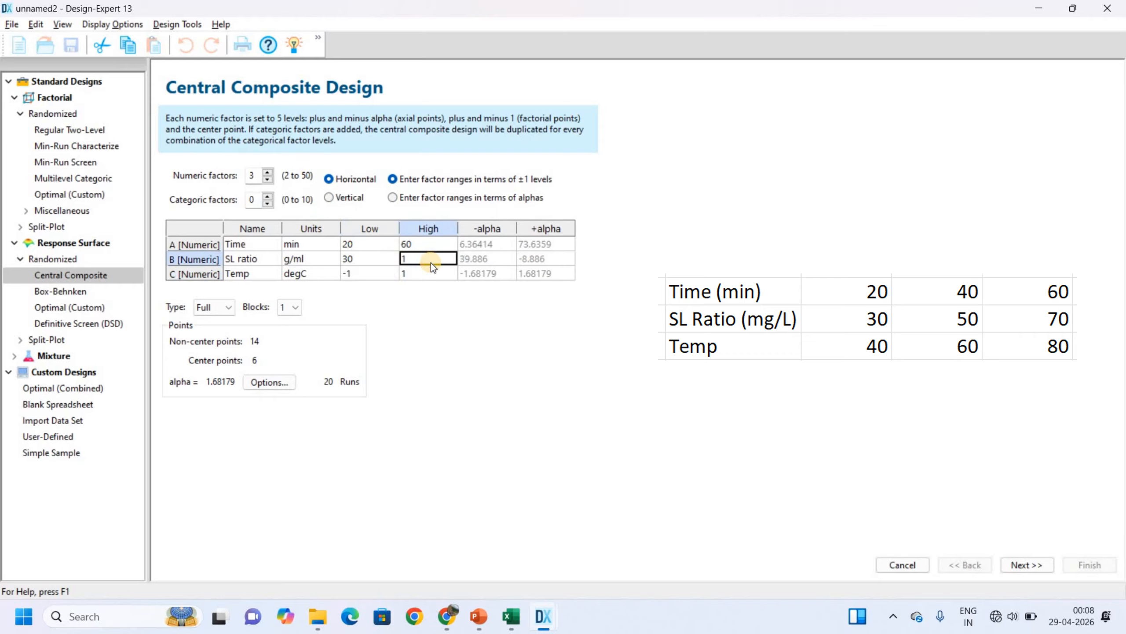
text(70)
Step: Set the Temp factor's low level to 40 and its high level to 80
click(361, 271)
text(40)
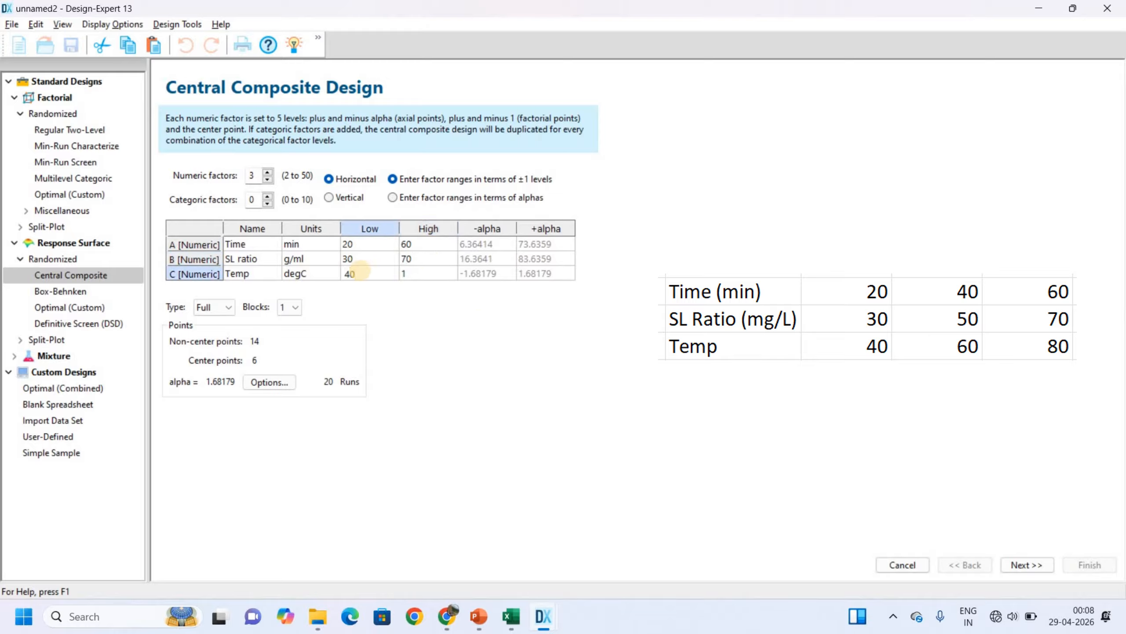
click(424, 275)
text(80)
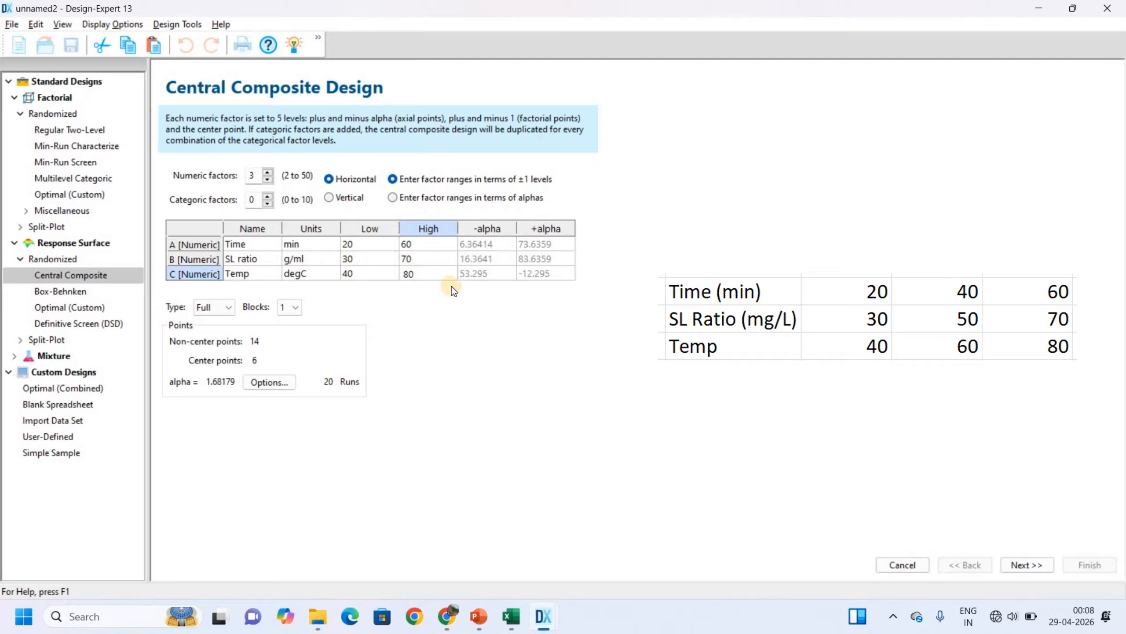
key(Return)
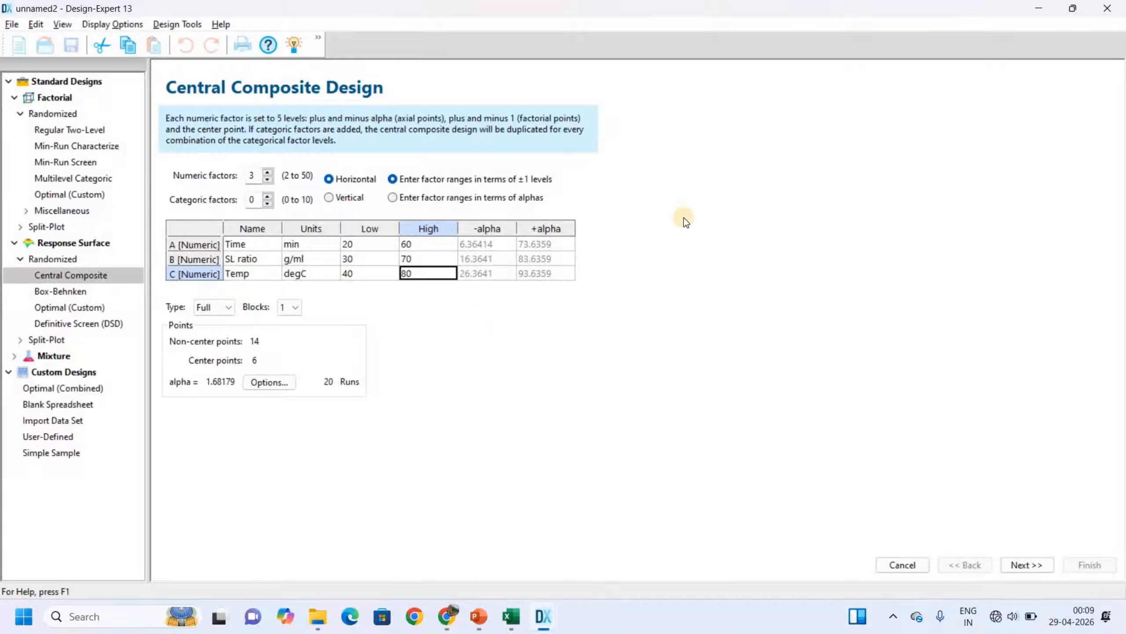
Step: Change the central composite design's alpha option to Face centered
click(271, 382)
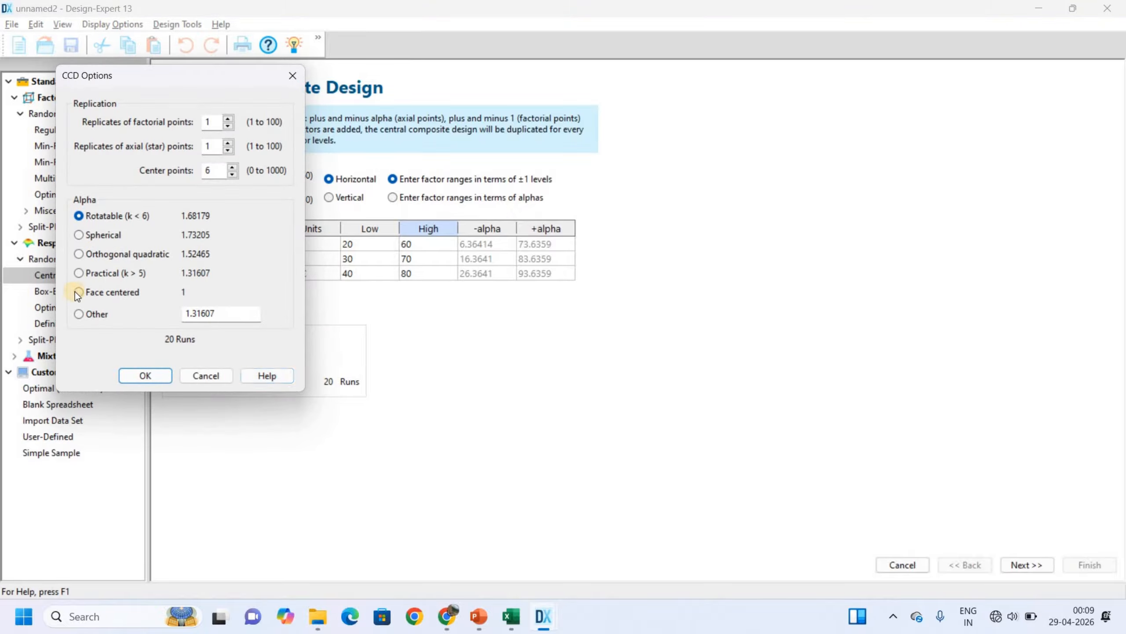
click(78, 292)
click(142, 375)
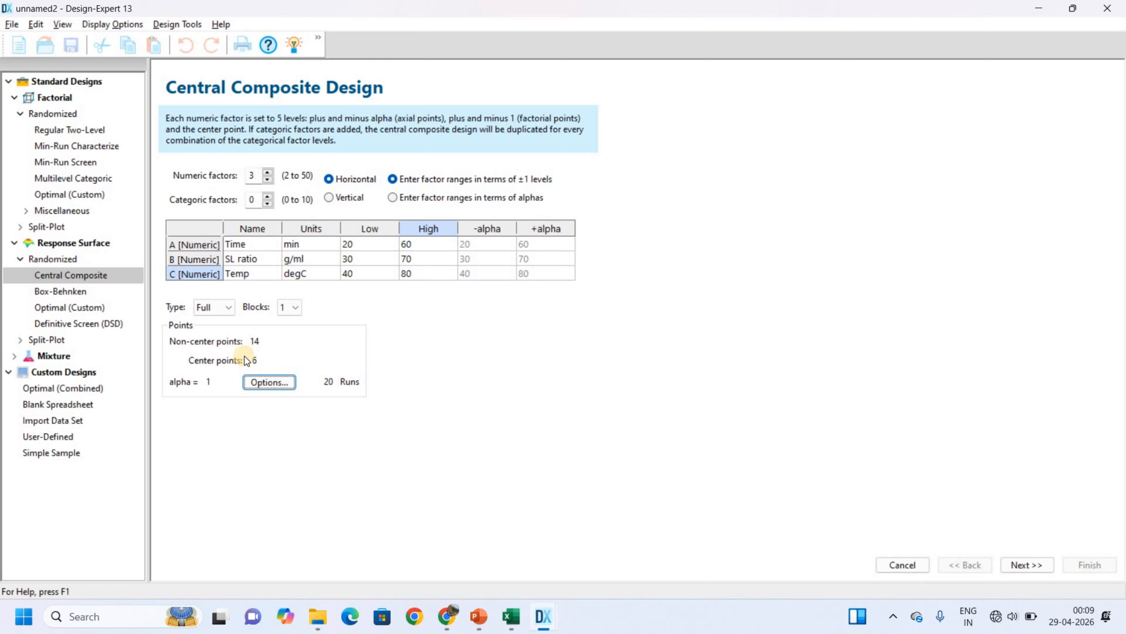
Step: Continue to the responses, name the single response "Yiel" with units %, and finish creating the design
click(1027, 564)
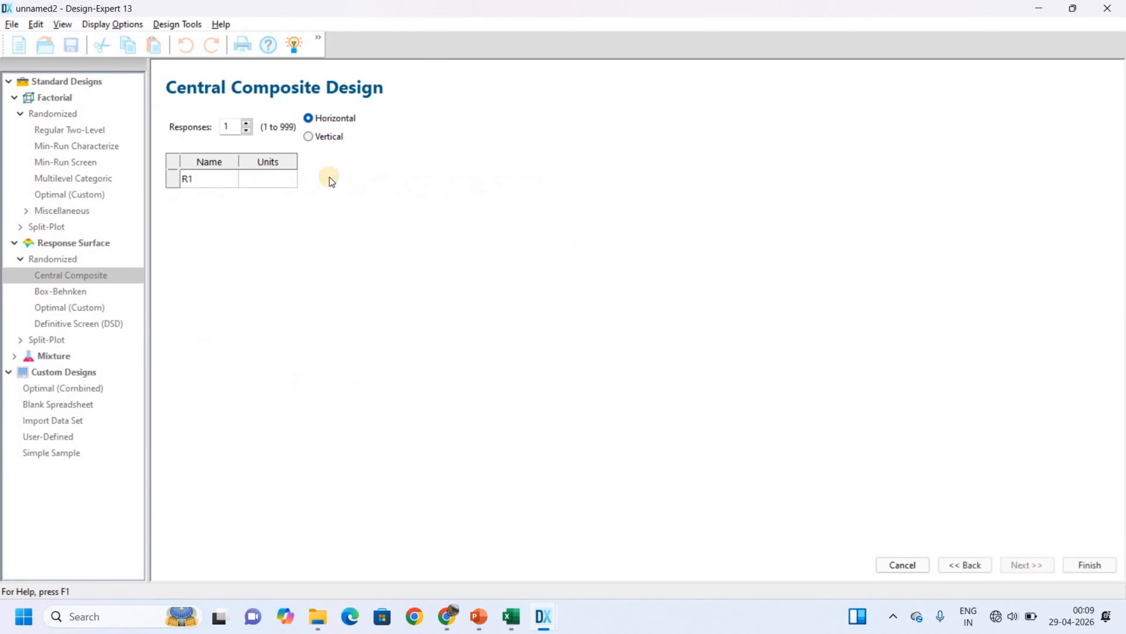
click(216, 181)
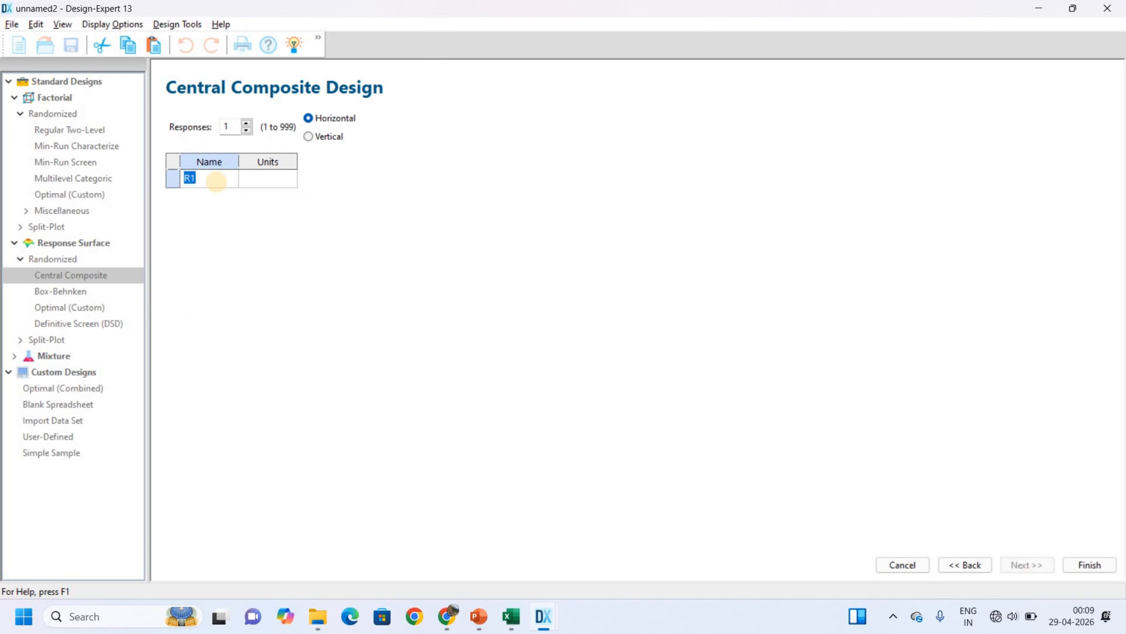
text(Yiel)
click(289, 185)
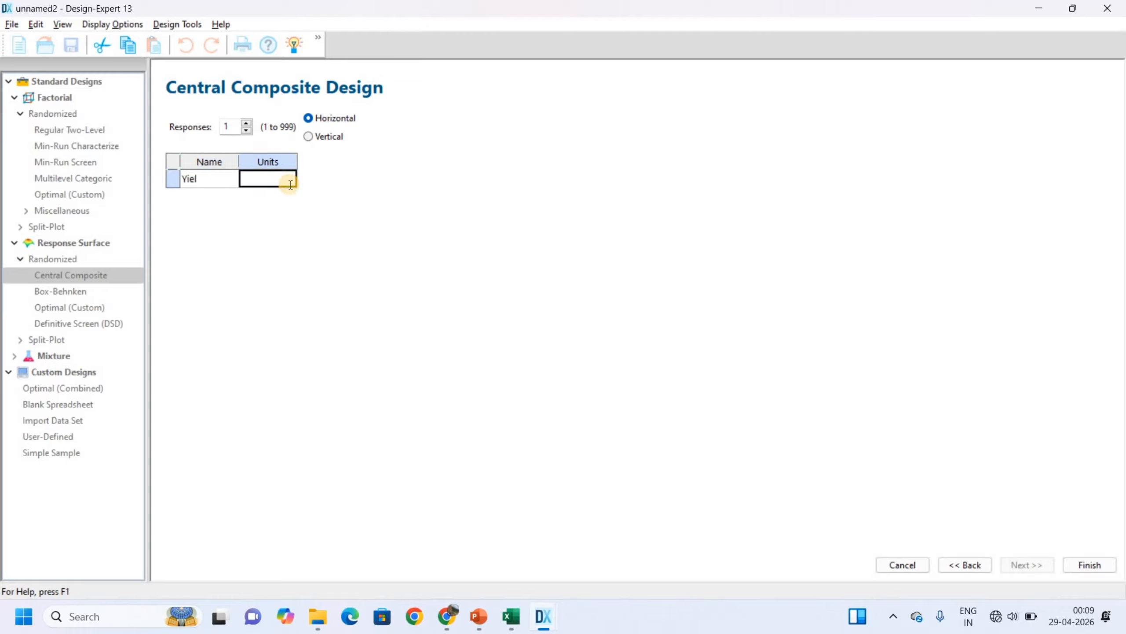
text(%)
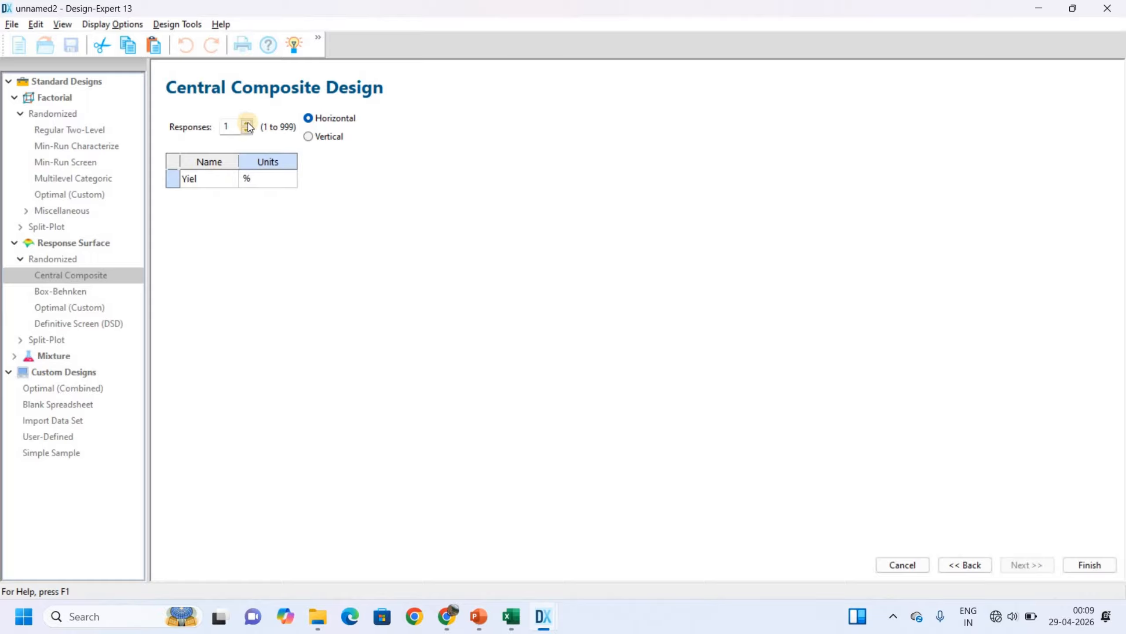
click(1091, 565)
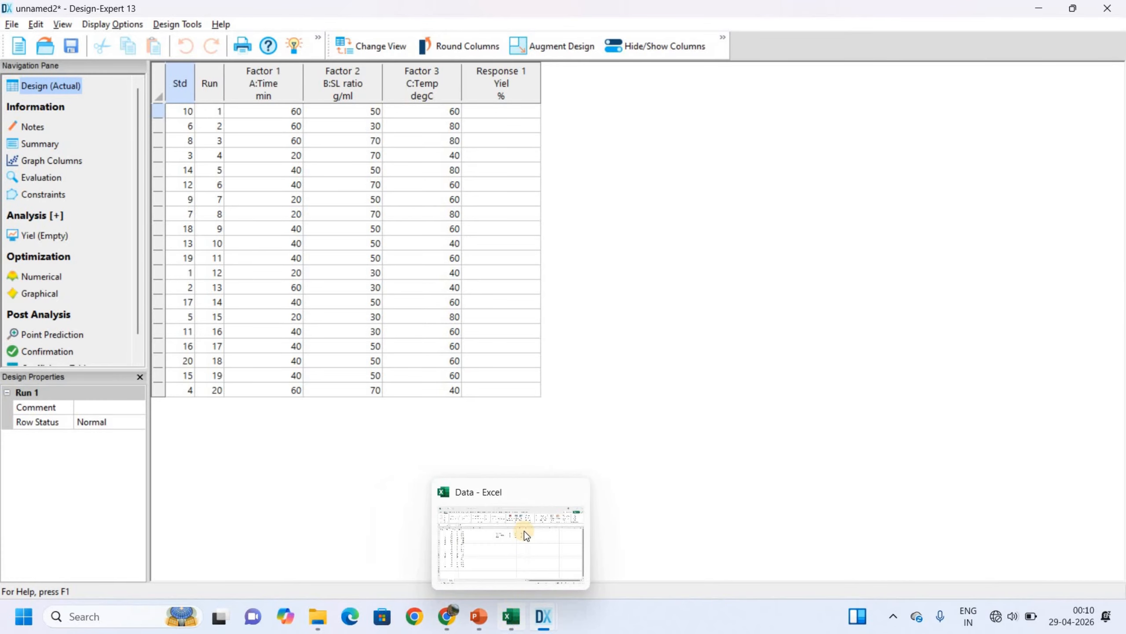
Step: Review the measured yield values in D2:D21 of the Excel Data workbook, and return to Design-Expert
click(523, 531)
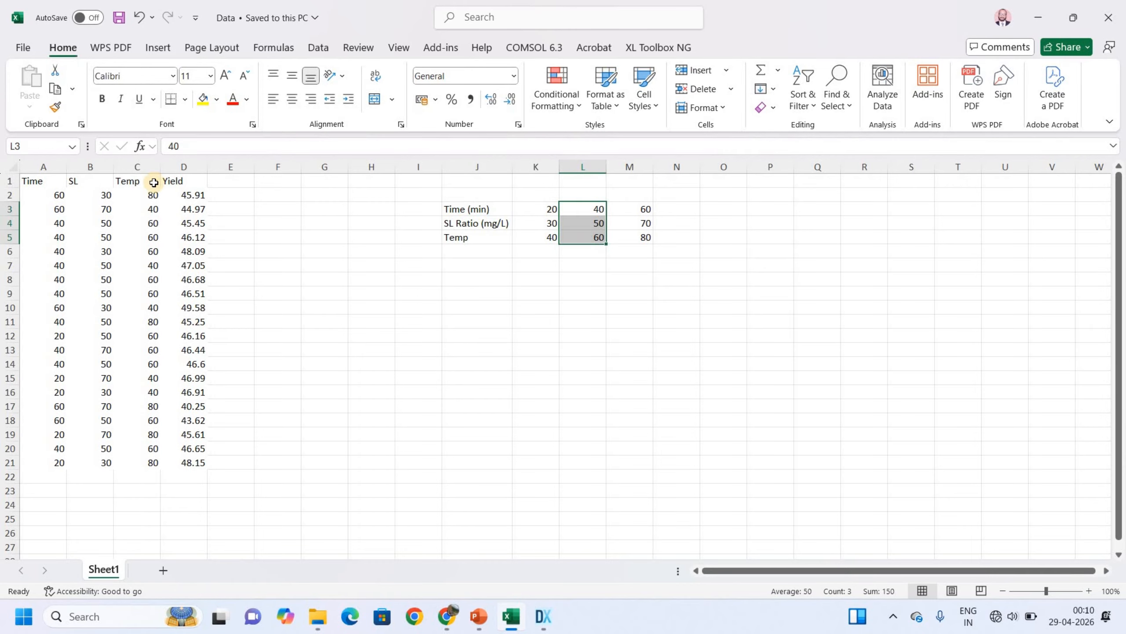
drag(192, 196, 196, 462)
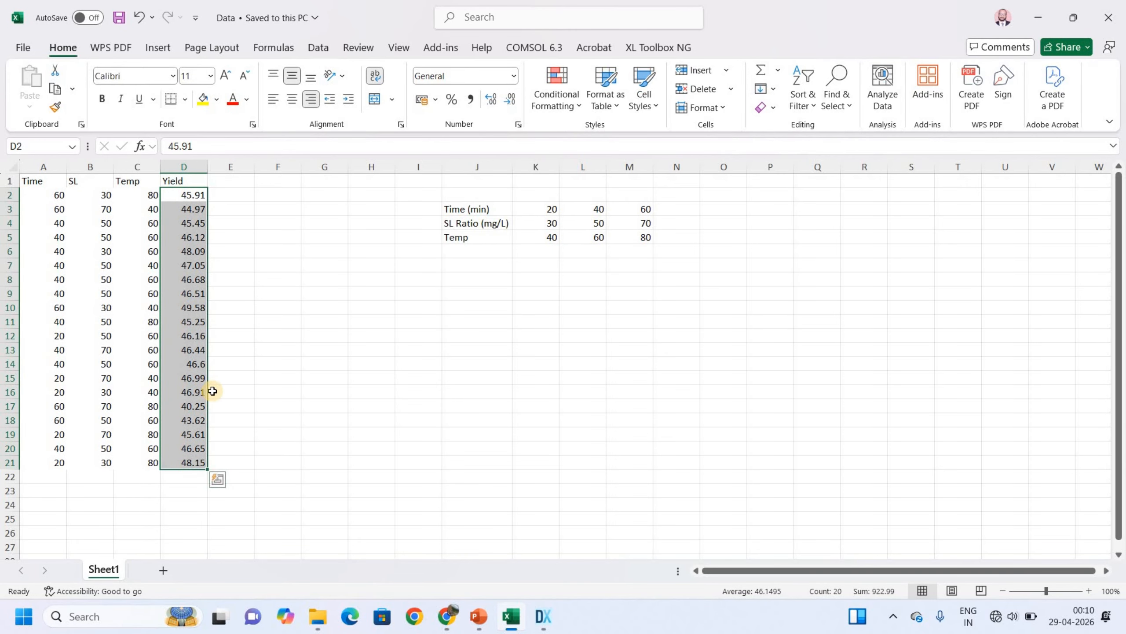
key(alt+Tab)
Step: Display the Space Point Type column in the design table
click(498, 103)
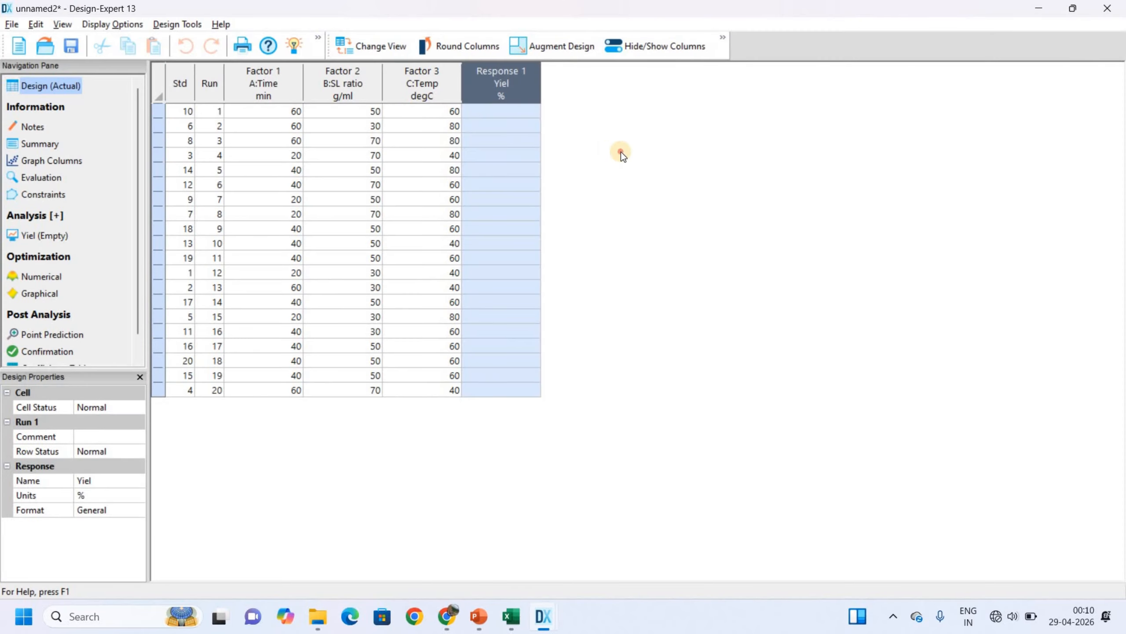
click(622, 151)
click(501, 155)
right_click(156, 83)
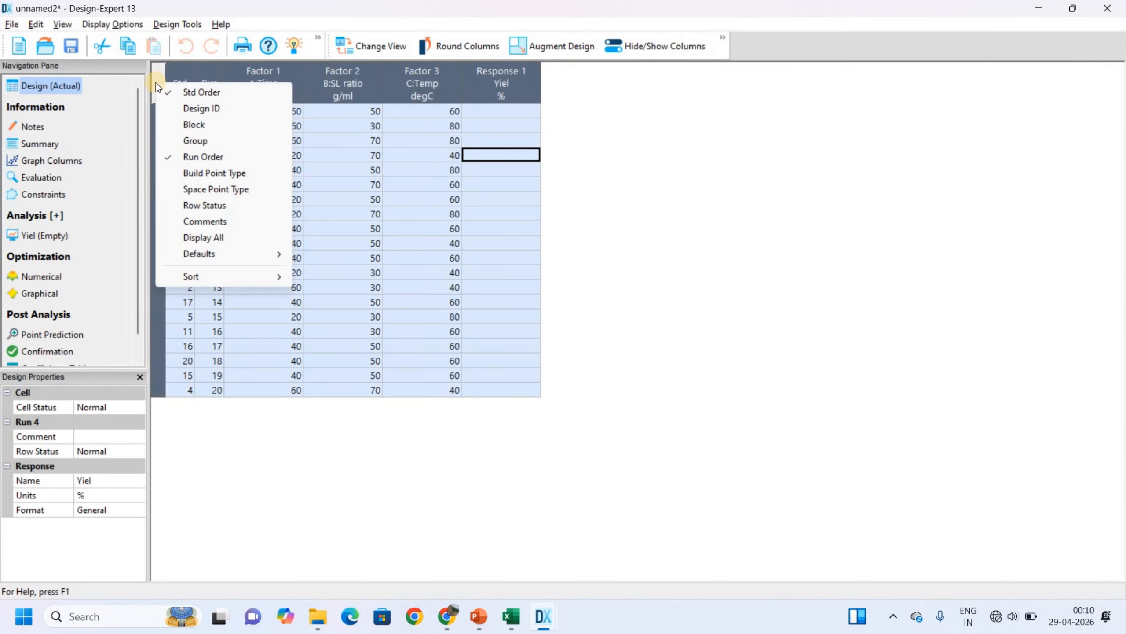
click(221, 189)
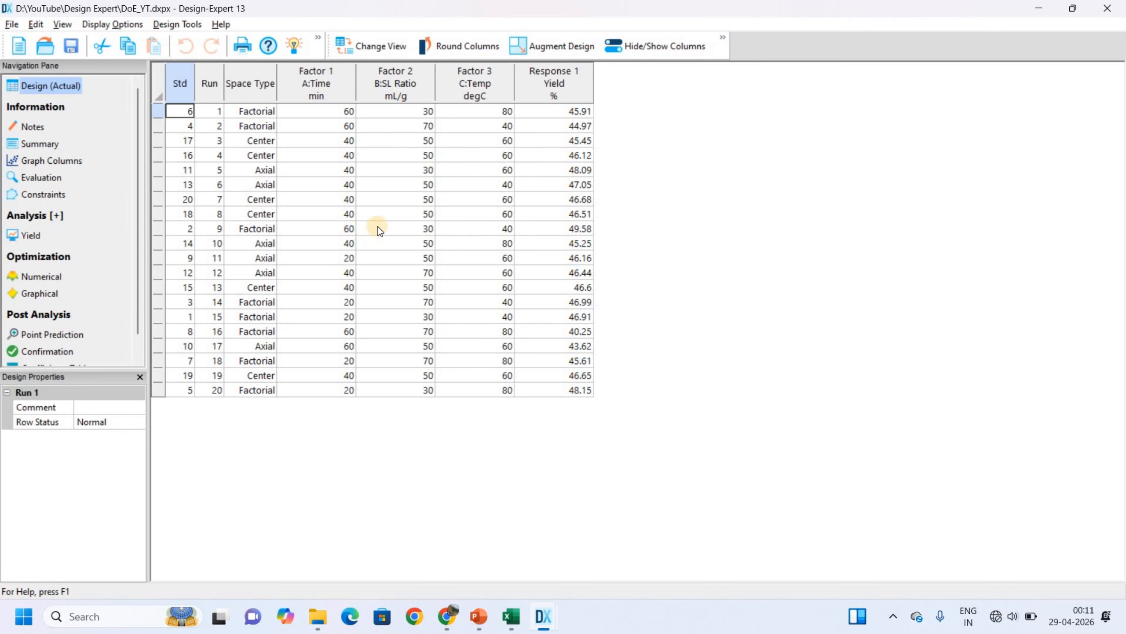
Step: Start the Yield response analysis with linear regression and no transform, showing the results in a single pane
click(28, 236)
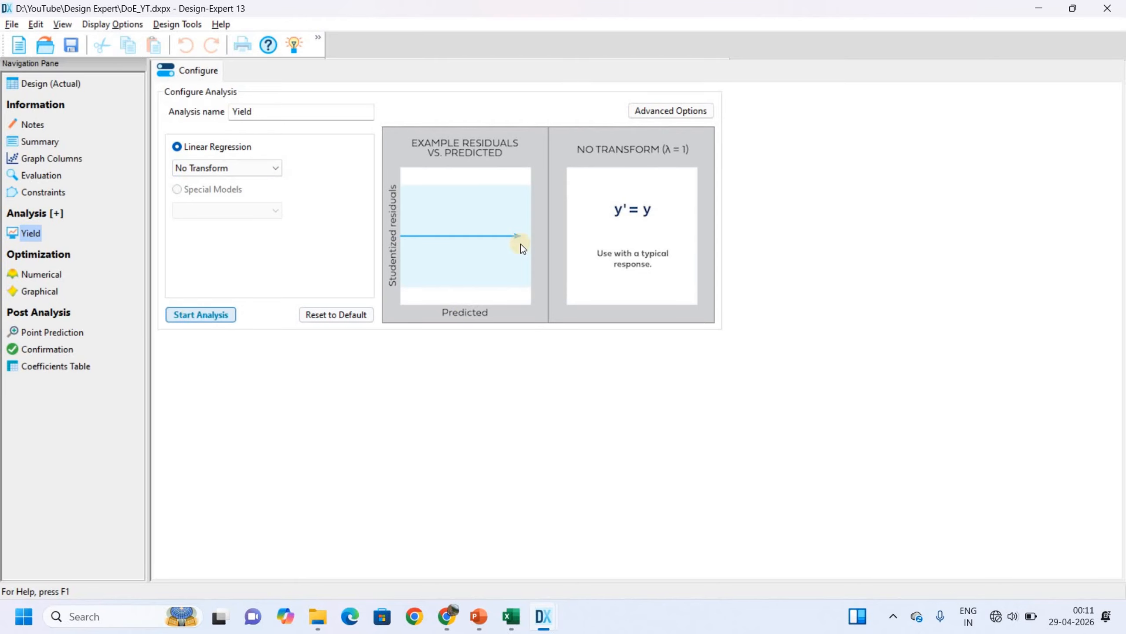
click(215, 316)
click(349, 46)
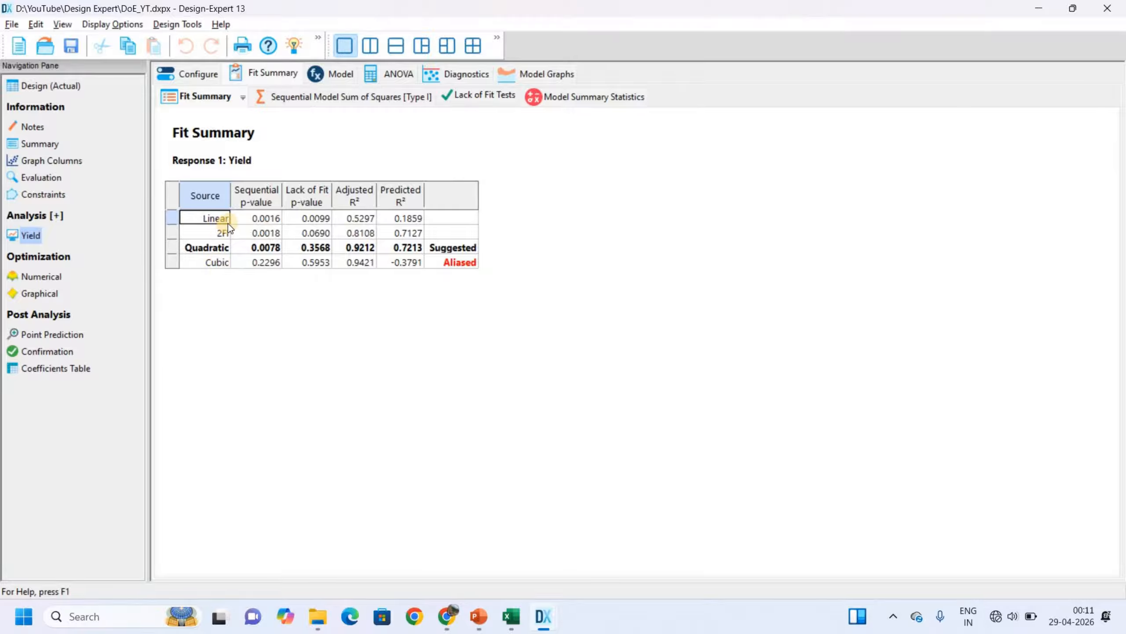
Step: Compare the Sequential Model Sum of Squares table with the Fit Summary to examine the suggested model
click(341, 98)
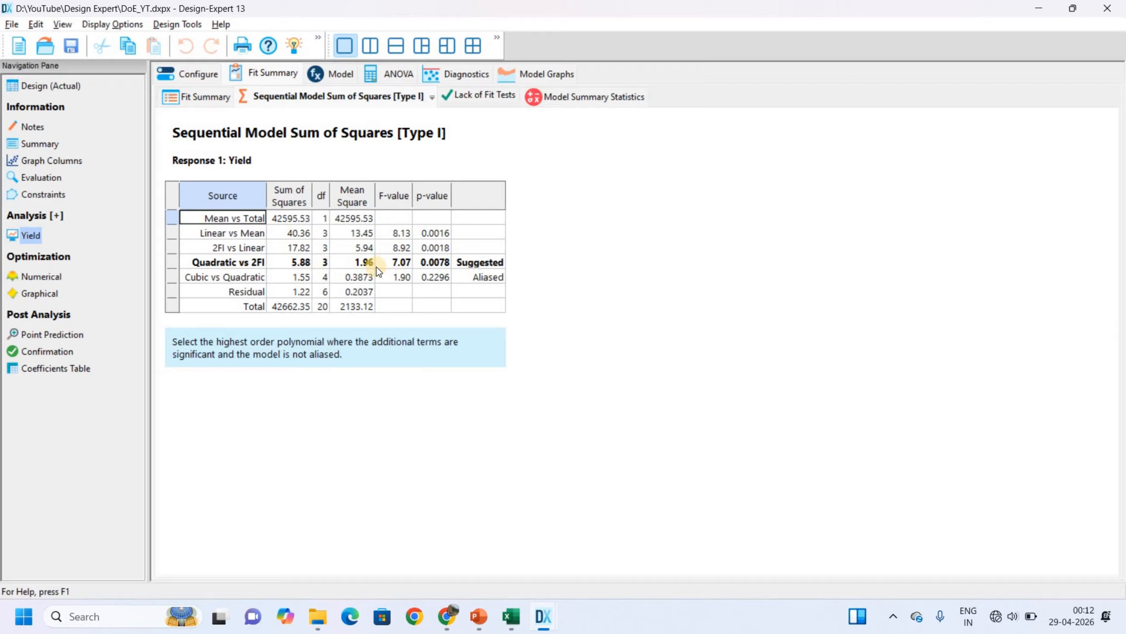
click(195, 96)
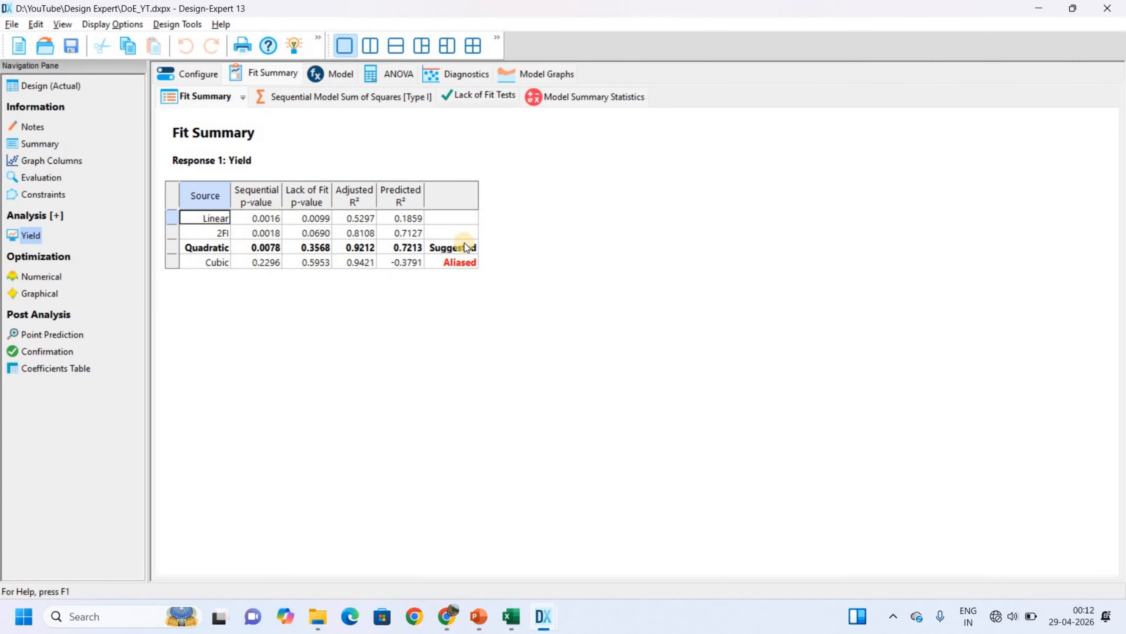
click(345, 99)
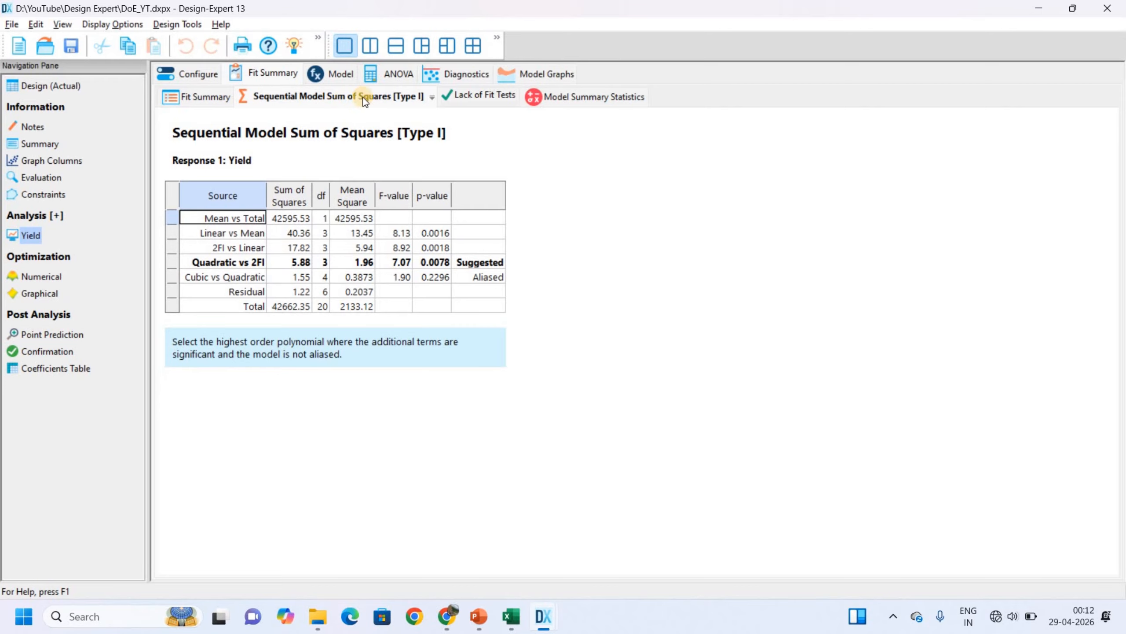
Step: Examine the Lack of Fit Tests and the Model Summary Statistics for the candidate Yield models
click(485, 97)
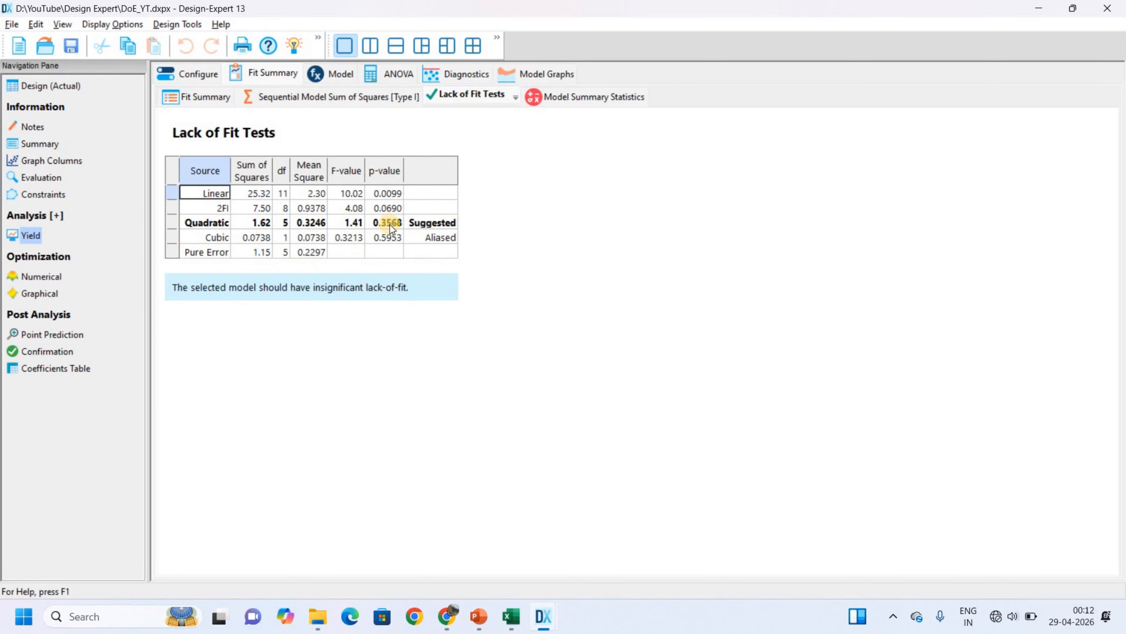
click(556, 96)
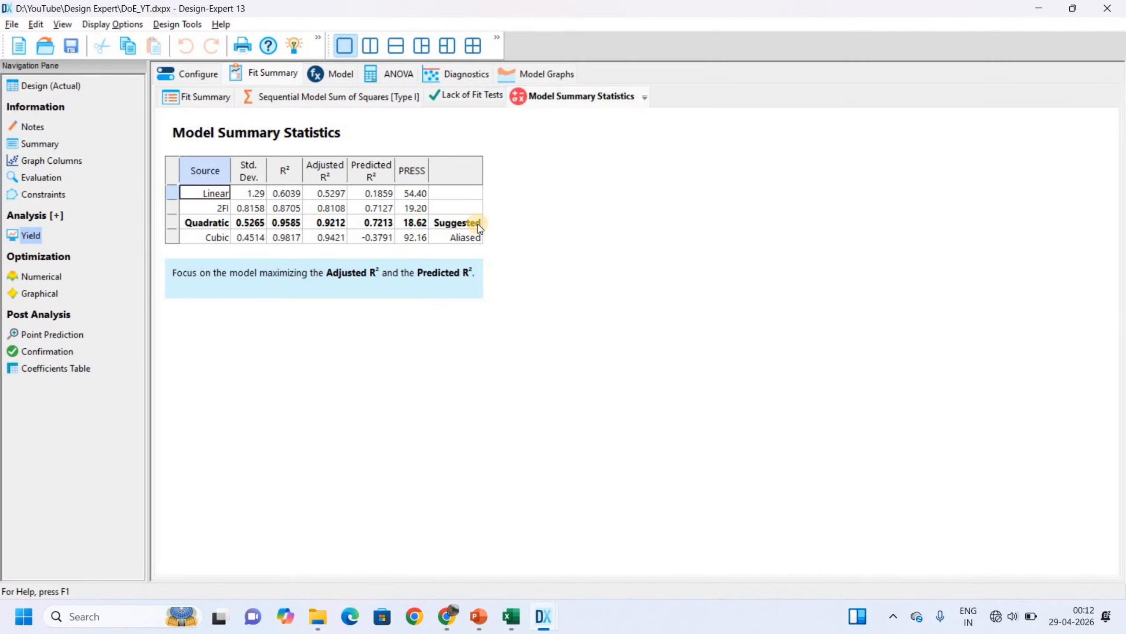
Step: Review the terms of the Yield model and keep its process order as Quadratic
click(335, 77)
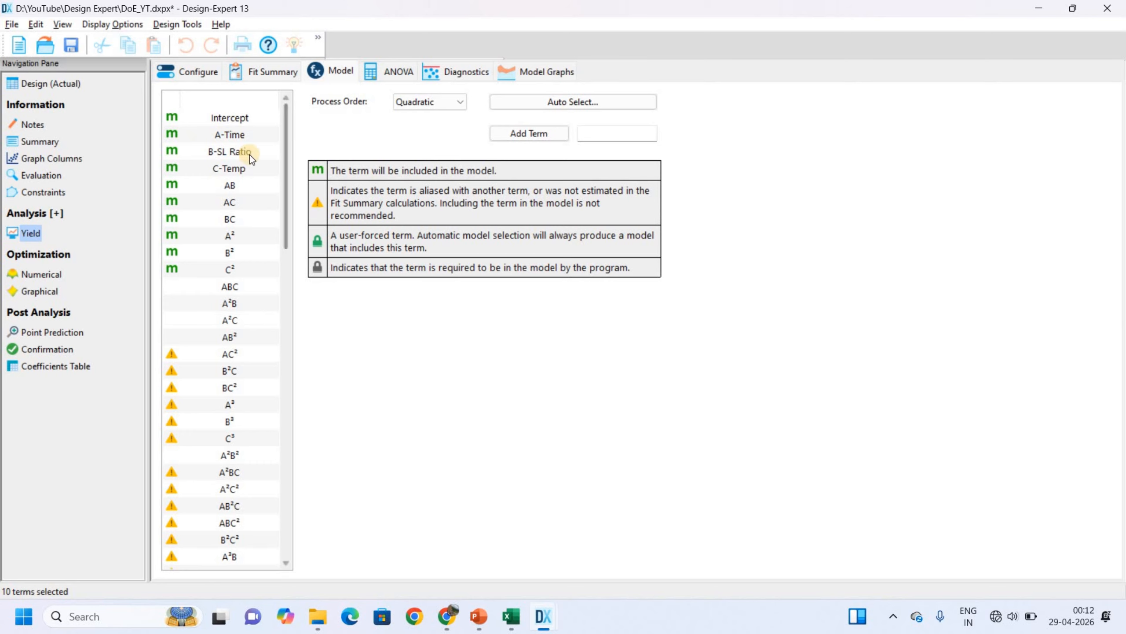
click(462, 100)
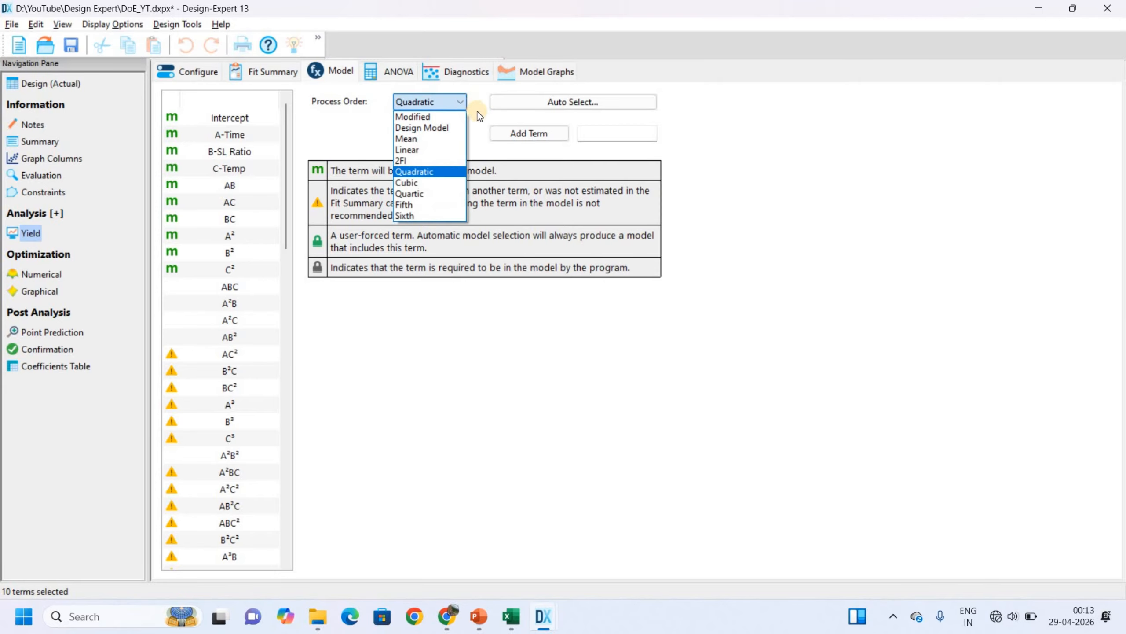
click(471, 106)
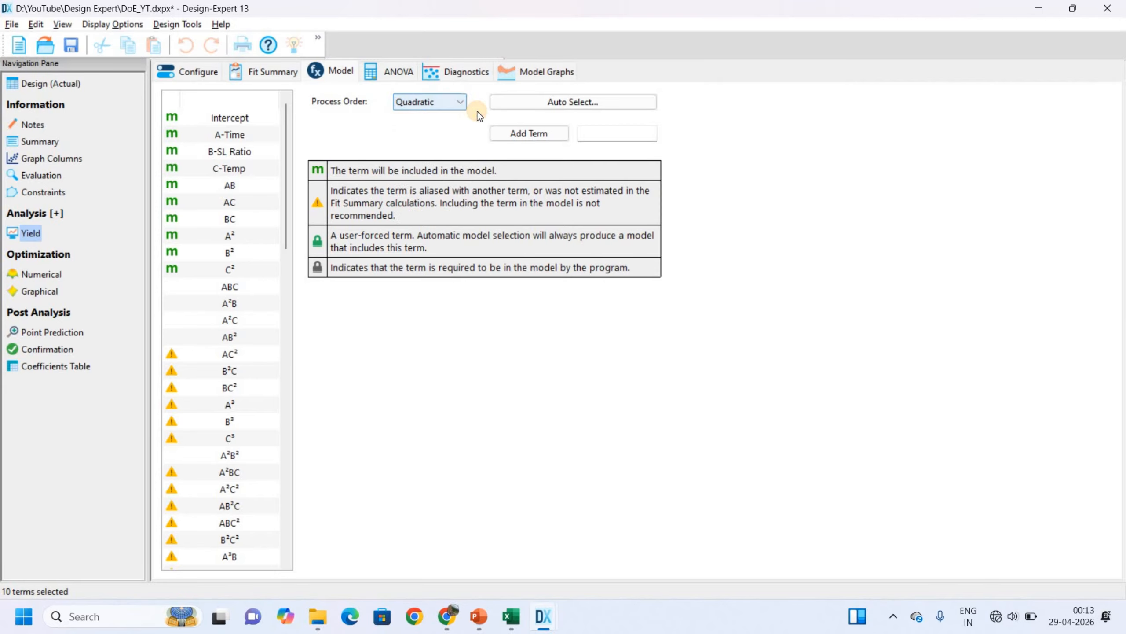
Step: Generate the ANOVA for the quadratic Yield model in a single pane and check its term p-values, including C², and lack of fit
click(411, 74)
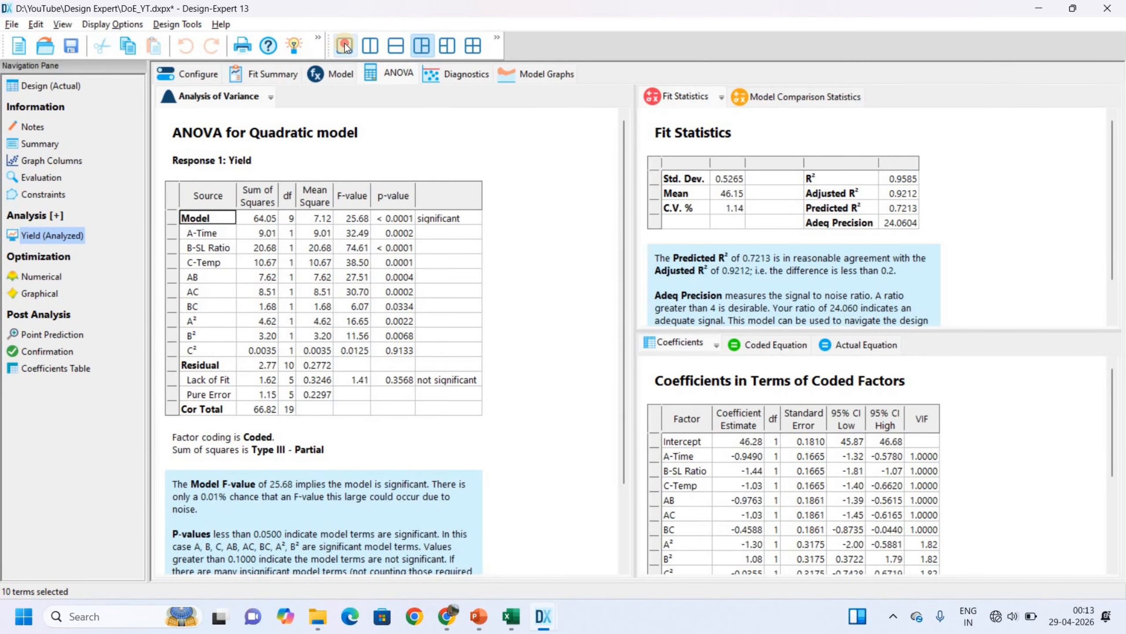
click(345, 44)
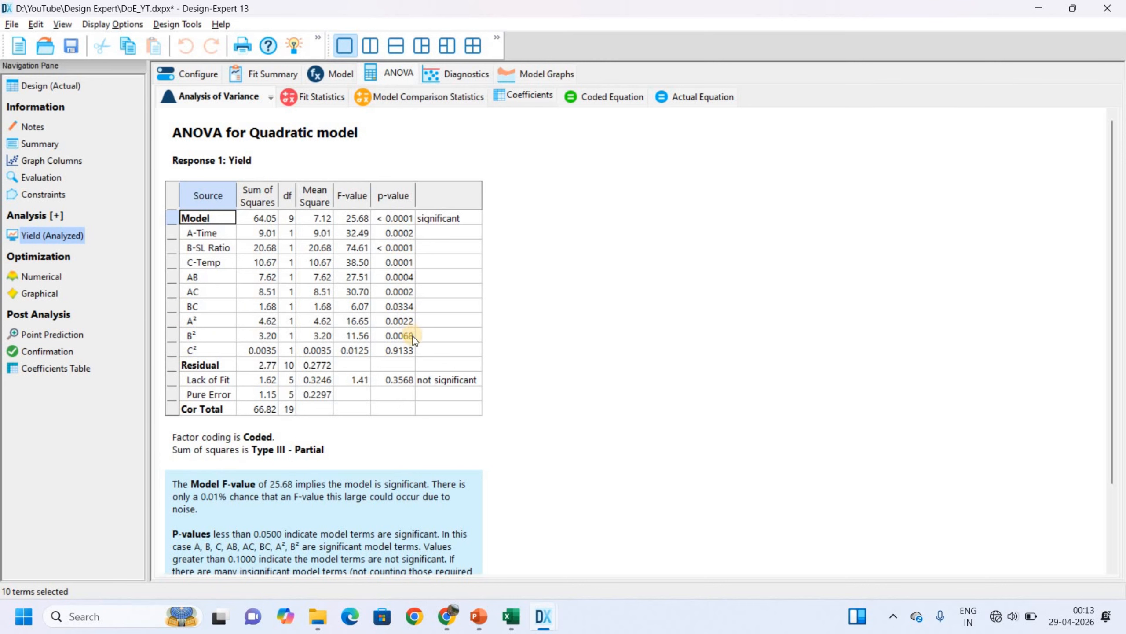
click(405, 352)
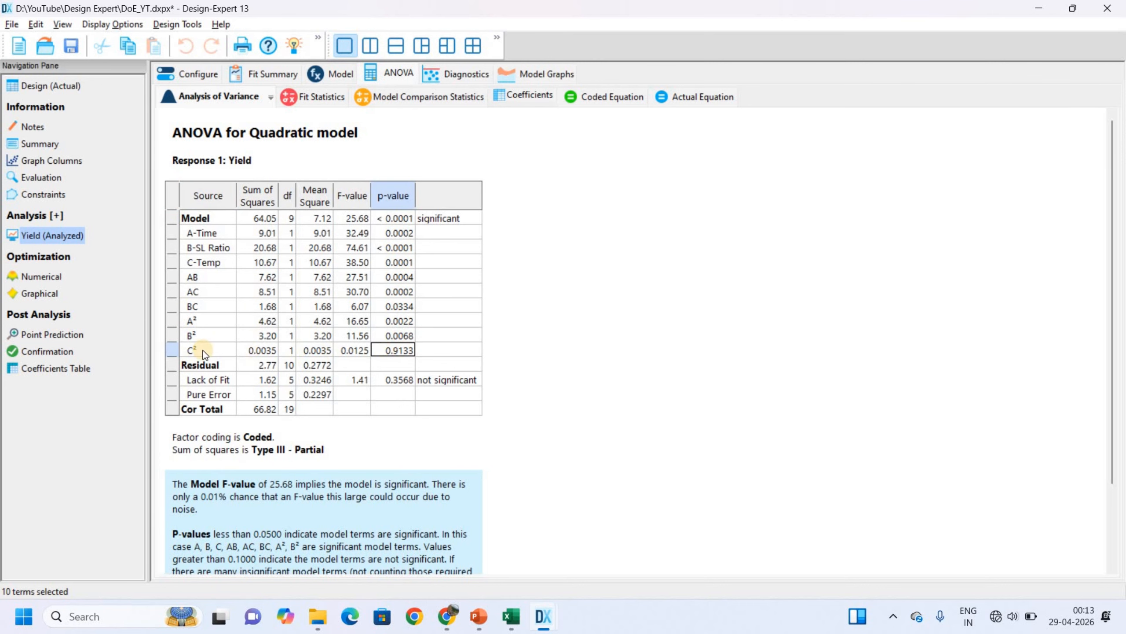
scroll(304, 351, down, 2)
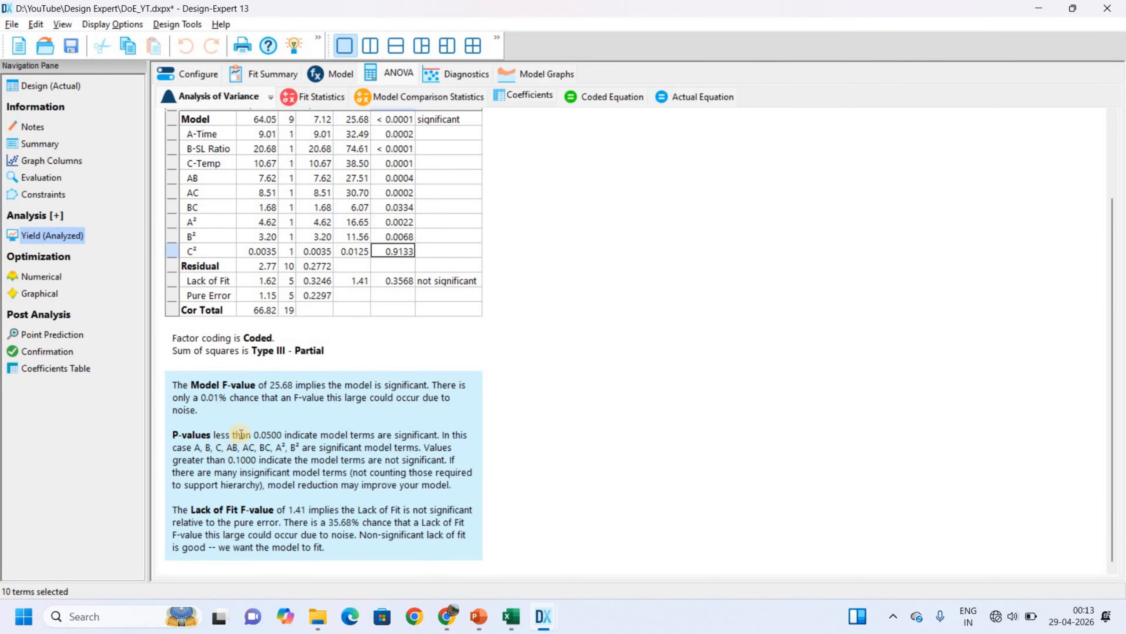
scroll(404, 411, up, 2)
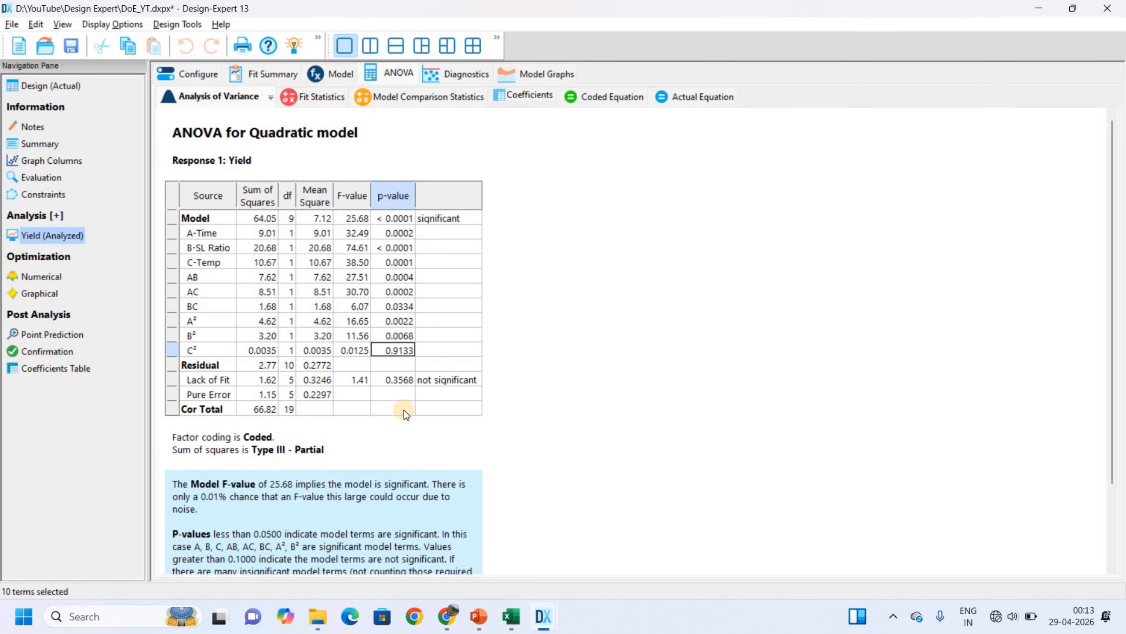
scroll(248, 459, down, 2)
scroll(409, 340, up, 2)
Step: Review the fit statistics, model comparison statistics and coded-factor coefficients of the quadratic Yield model
click(330, 99)
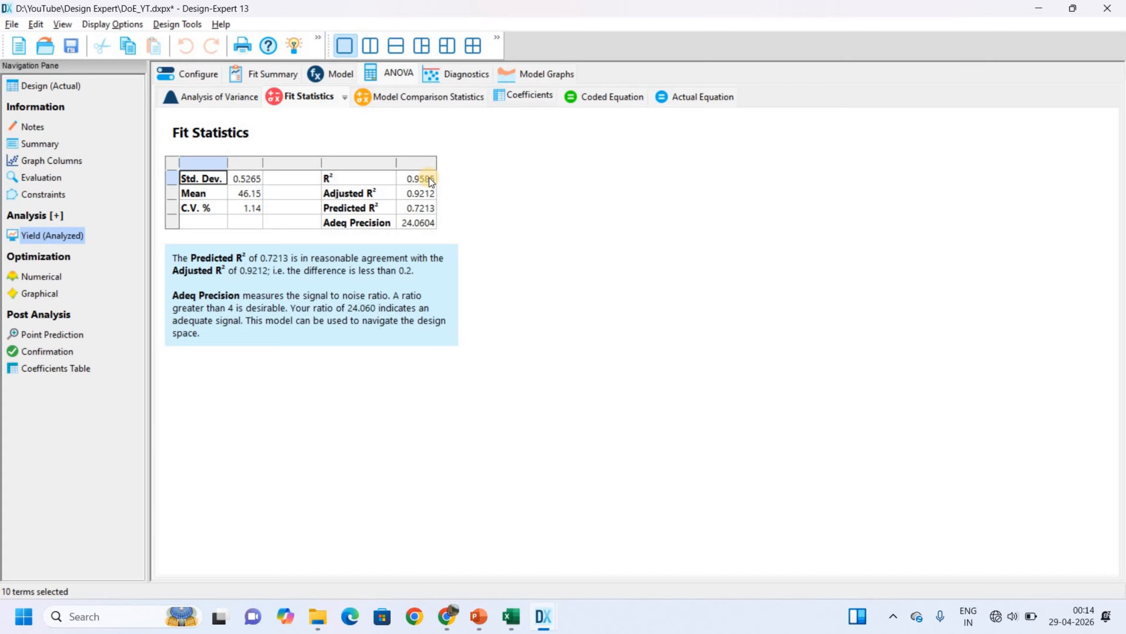
click(418, 97)
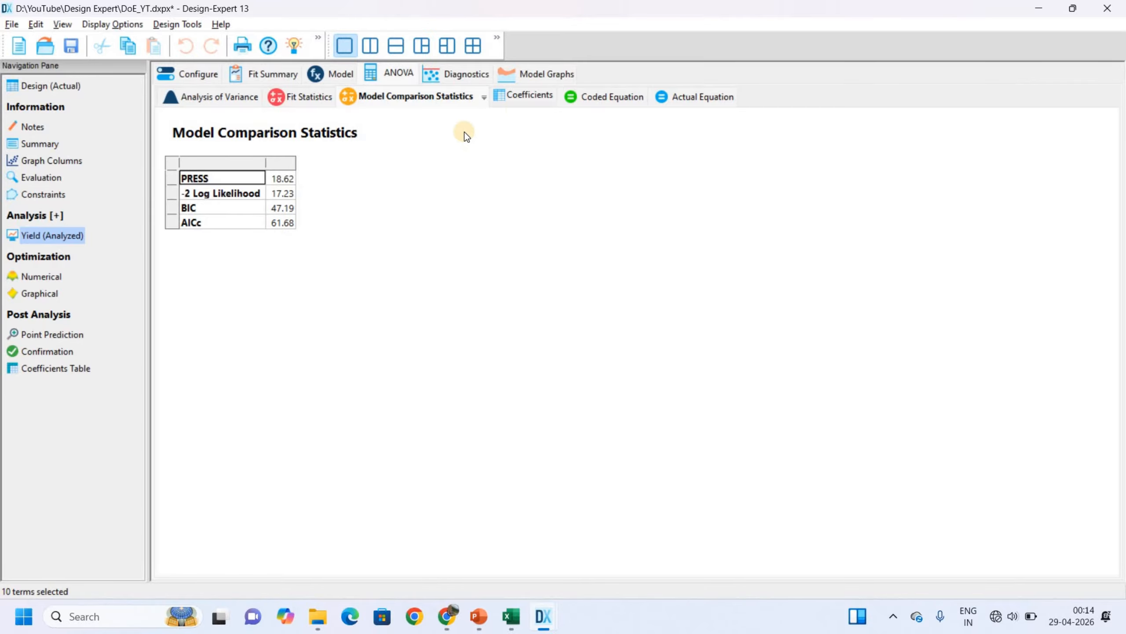
click(526, 100)
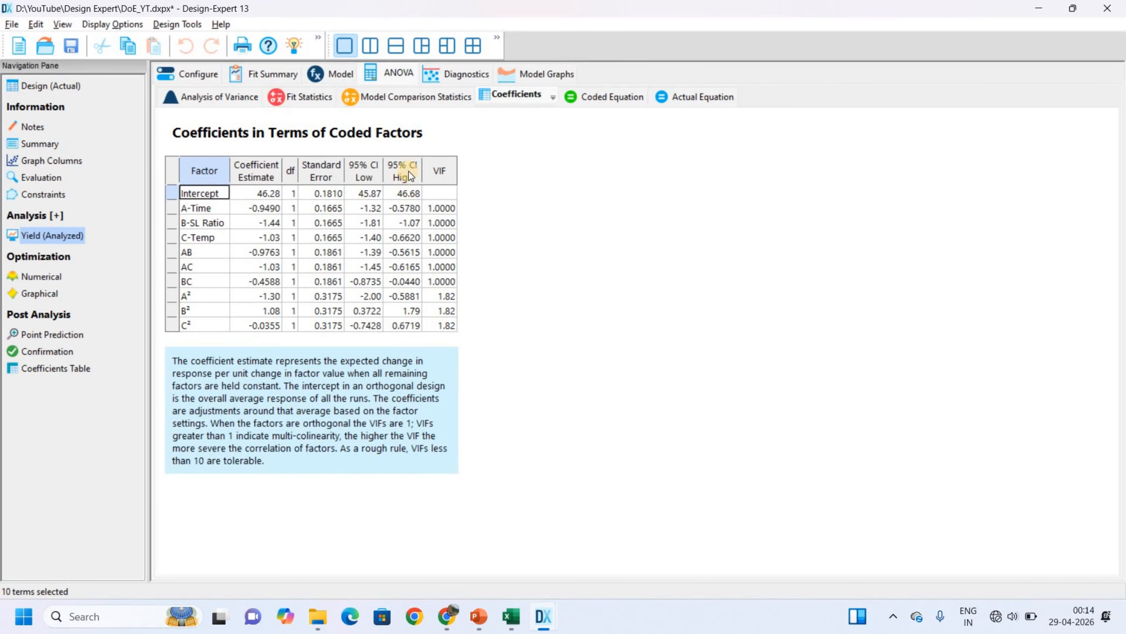
Step: Compare the final Yield equation in terms of coded factors with the equation in terms of actual factors
click(620, 102)
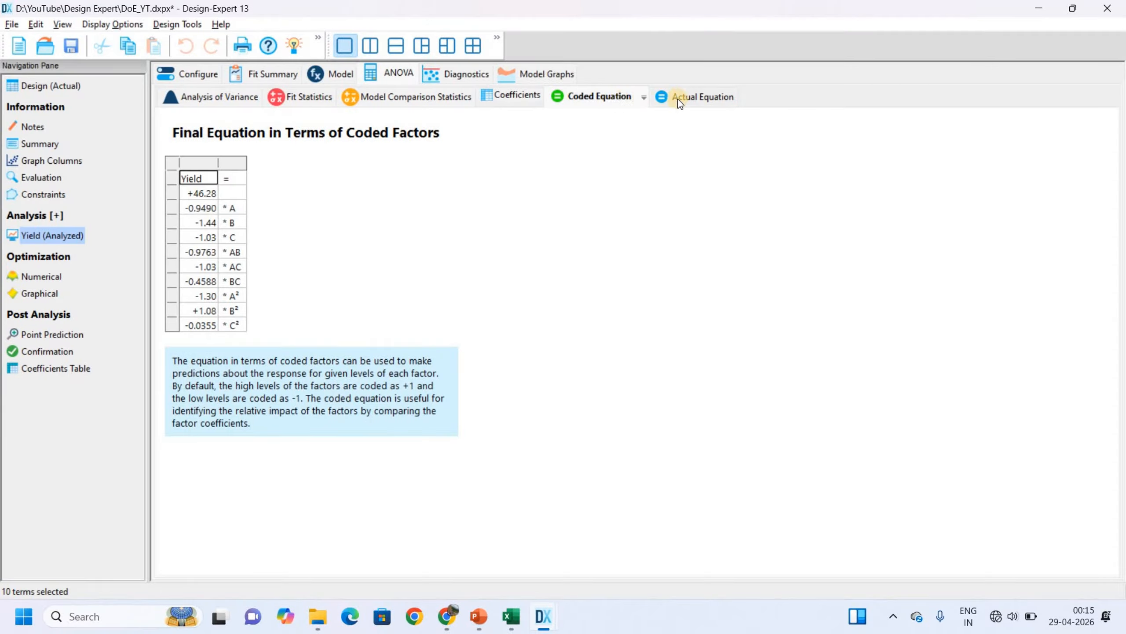
click(679, 97)
click(604, 96)
click(684, 101)
click(604, 96)
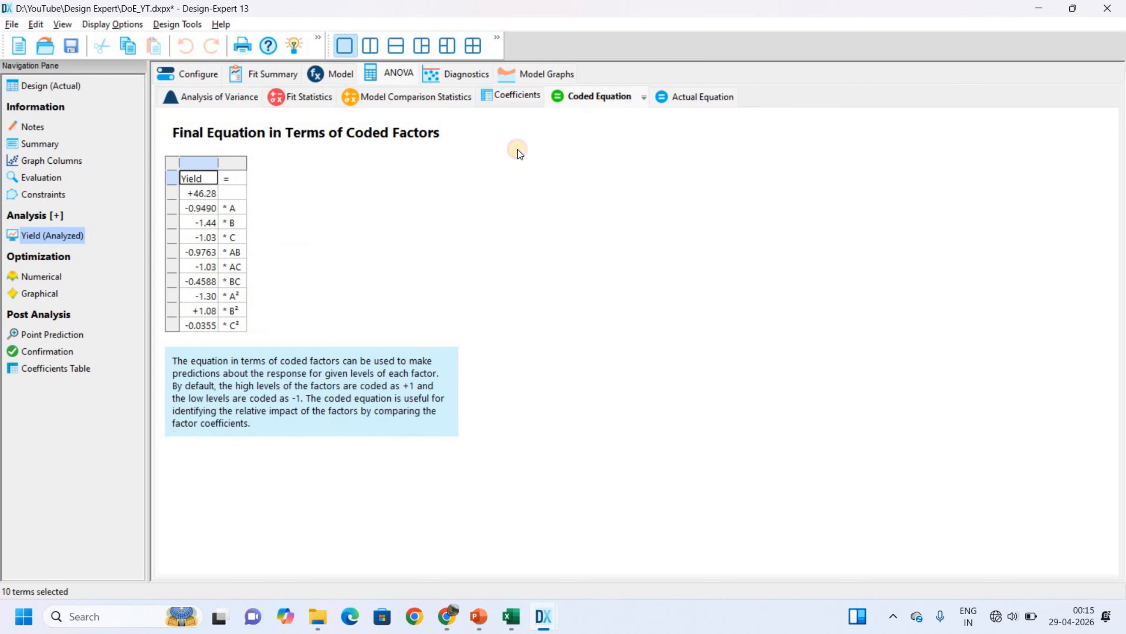
click(611, 97)
click(680, 96)
click(588, 96)
click(700, 95)
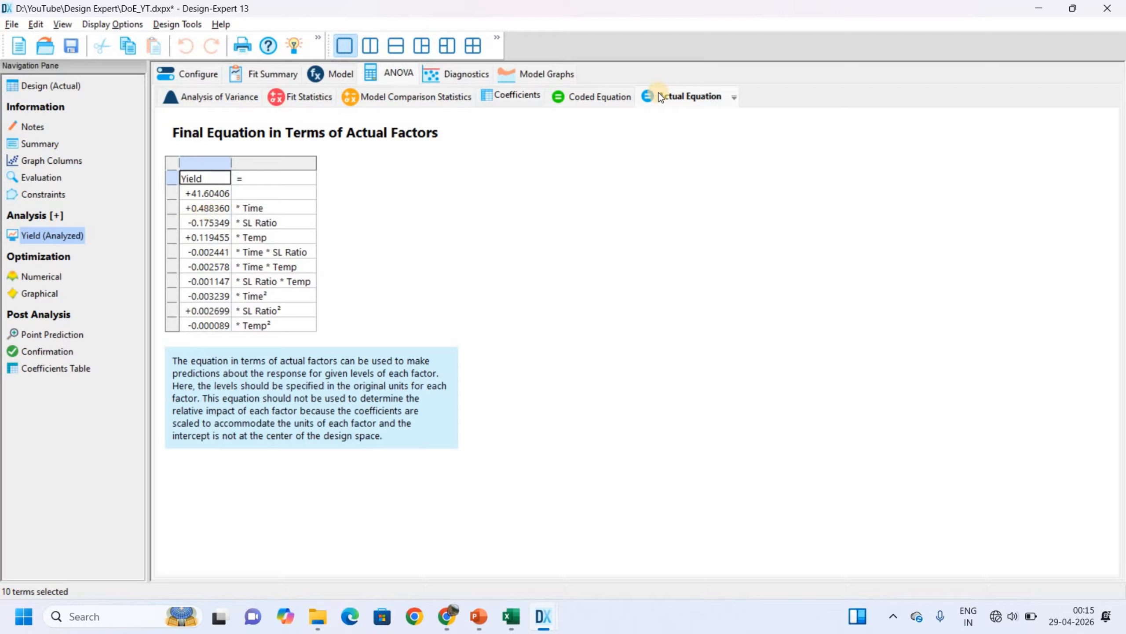
click(592, 97)
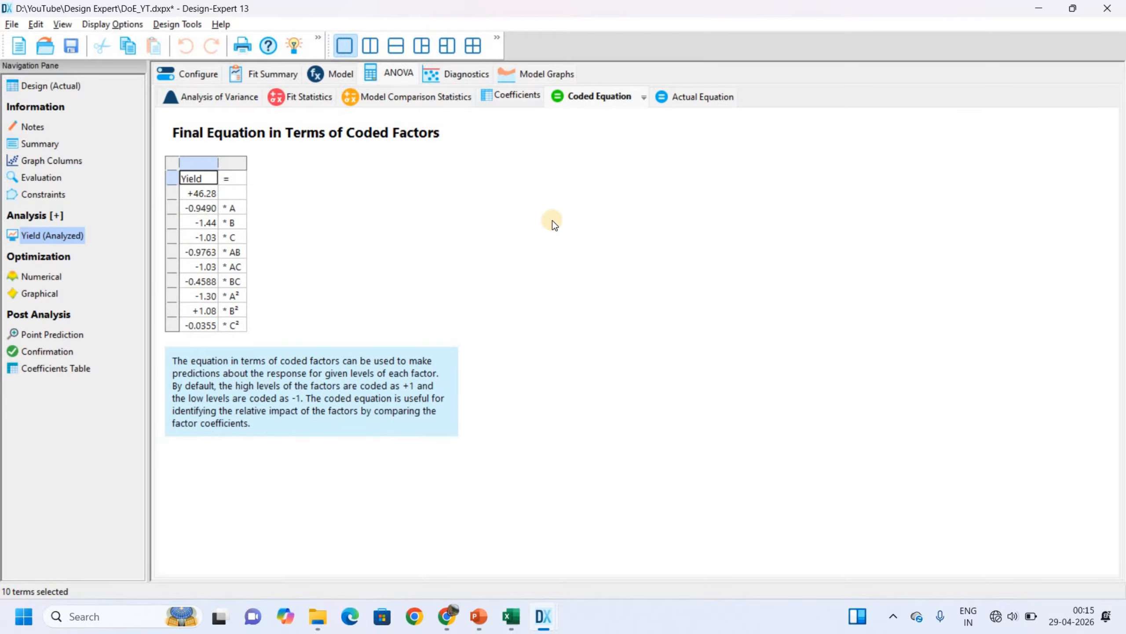
click(720, 101)
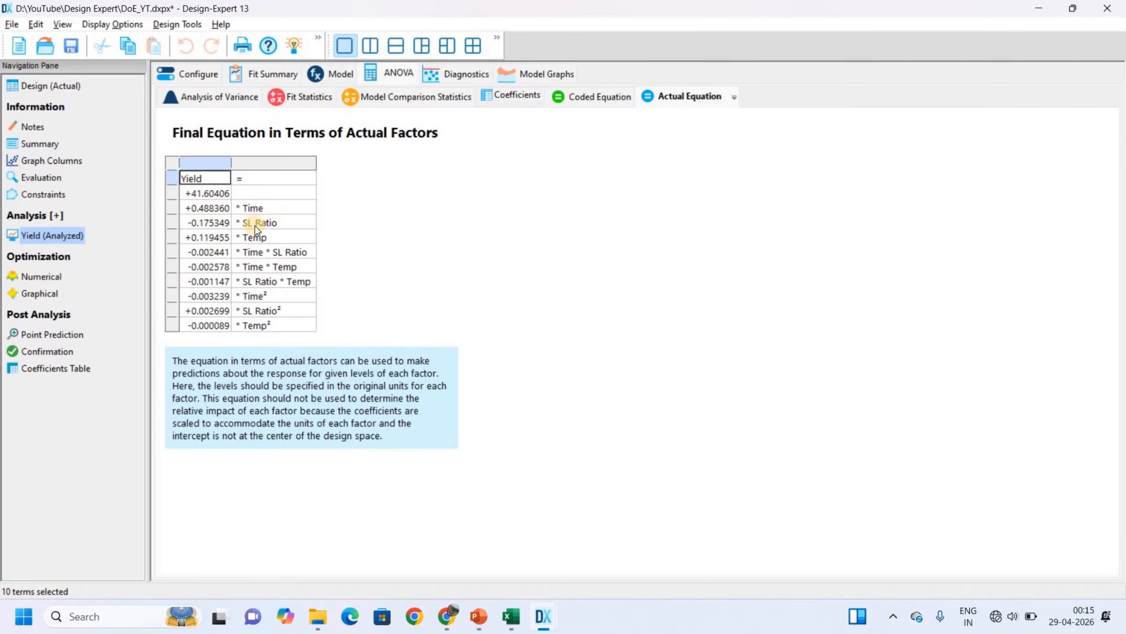
Step: Check the factor levels in the Excel Data workbook, and return to Design-Expert to compare the actual and coded equations again
key(alt+Tab)
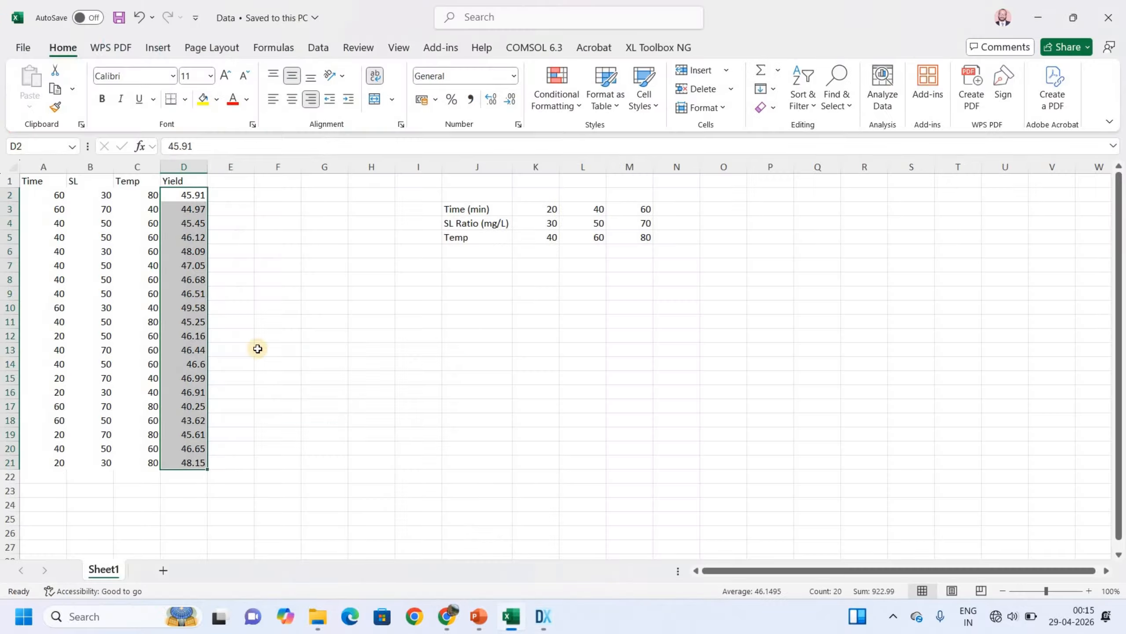
key(alt+Tab)
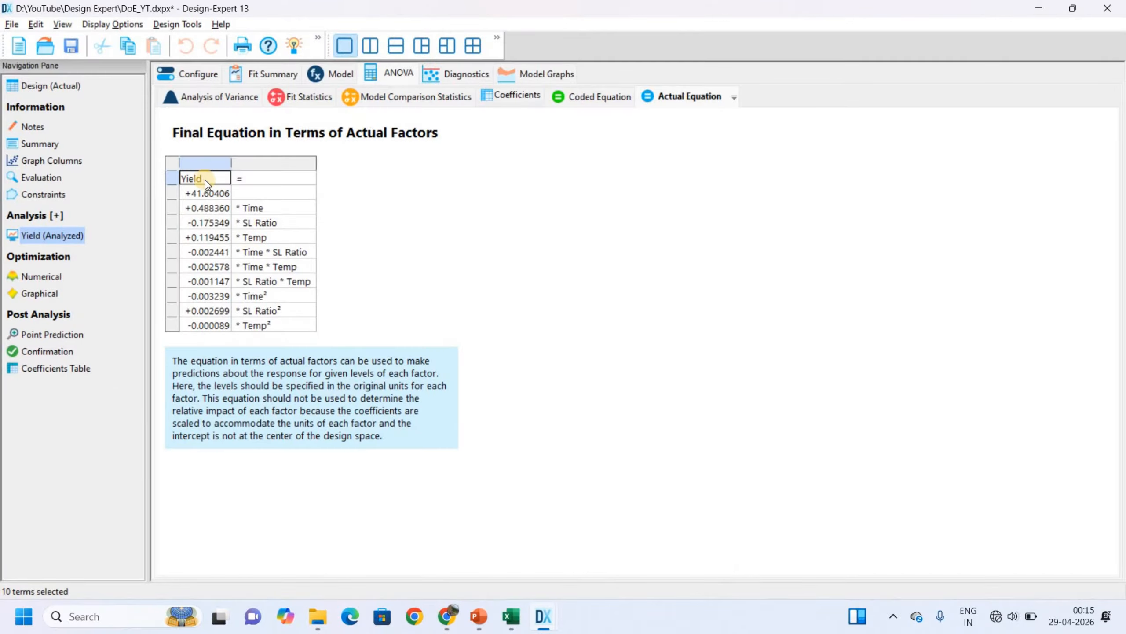
click(590, 101)
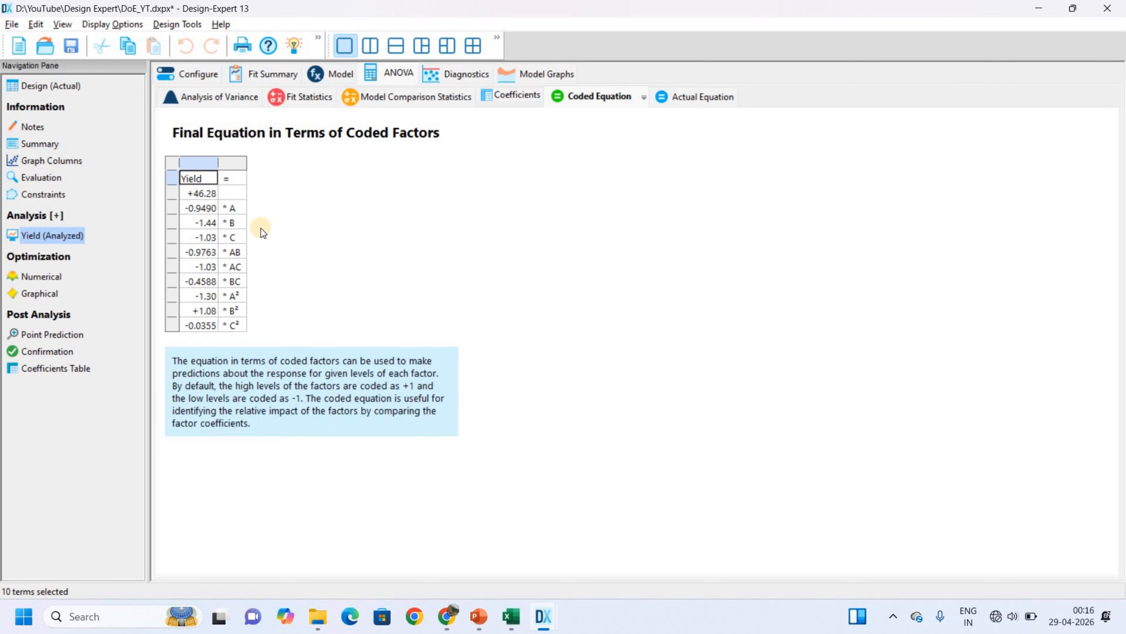
click(686, 97)
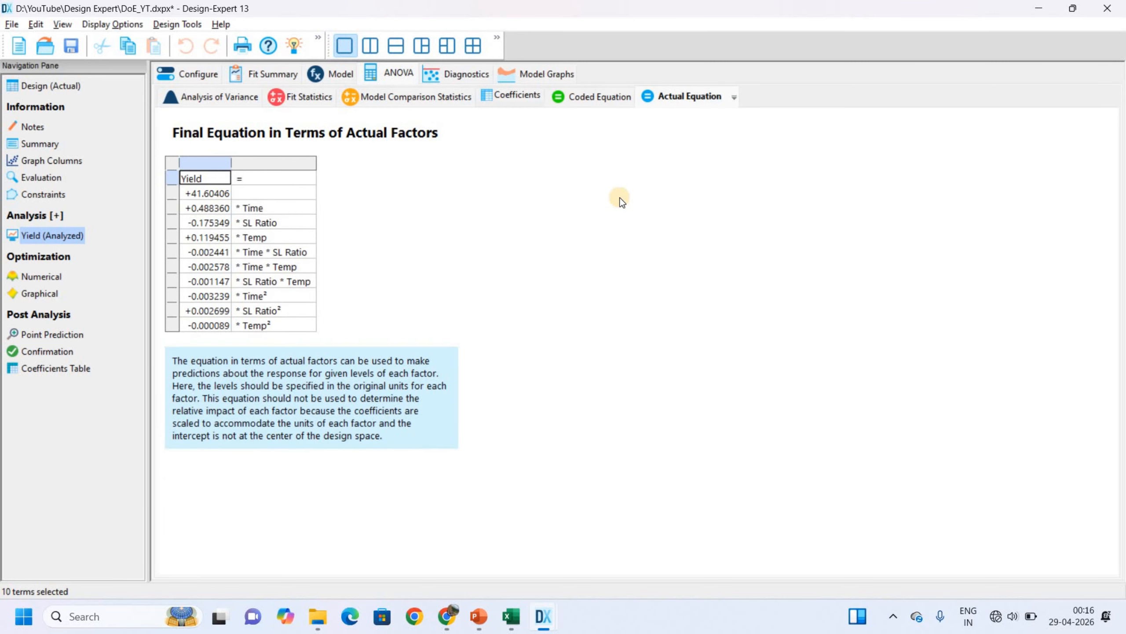
Step: Open the Yield diagnostics and examine the enlarged normal plot of residuals and the residuals versus predicted plot
click(473, 75)
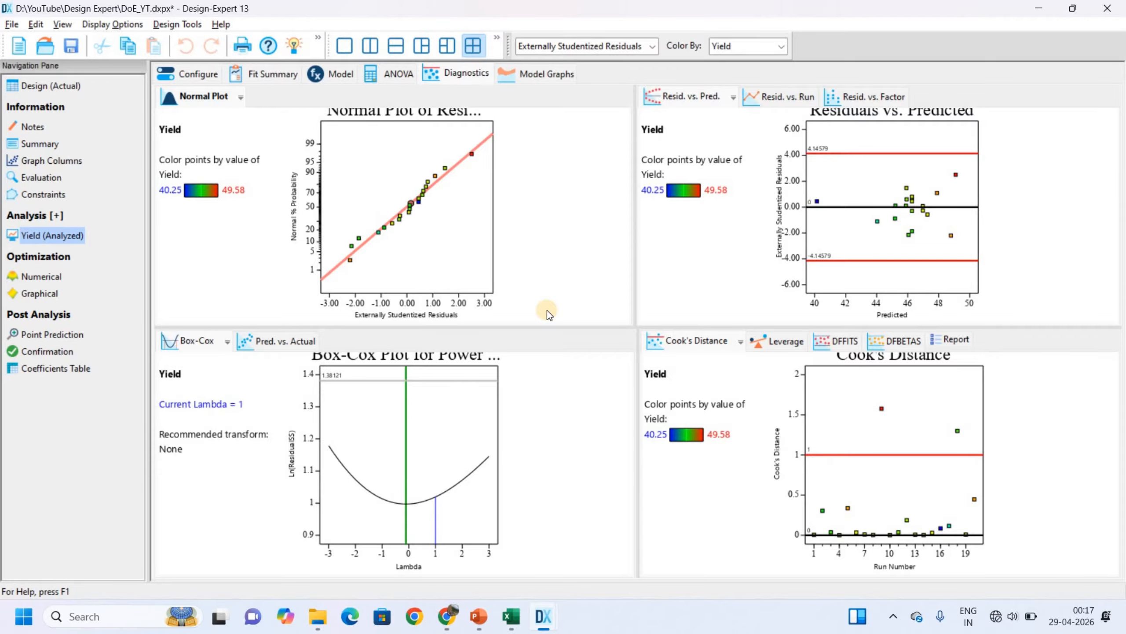
double_click(550, 279)
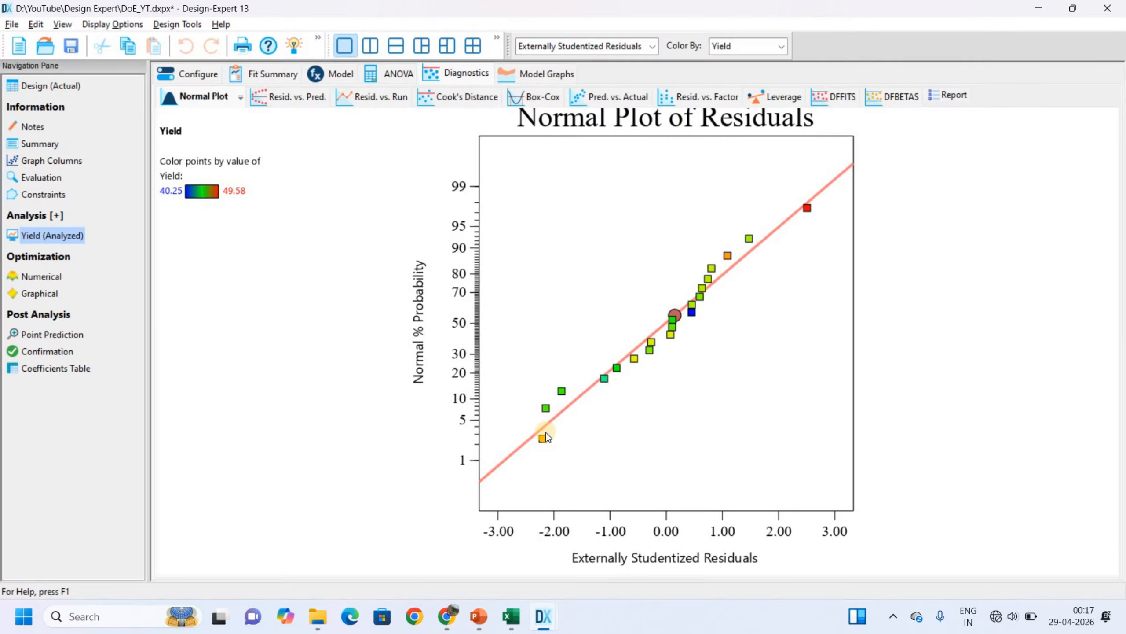
click(274, 94)
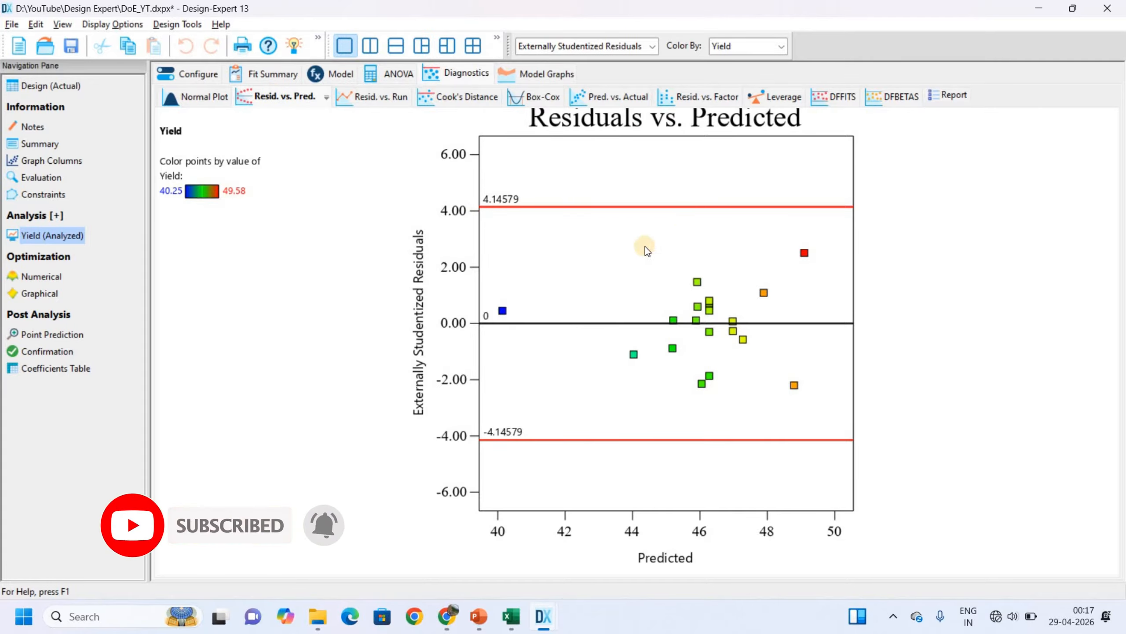
Step: Browse the residuals versus factor, leverage, DFFITS and DFBETAS diagnostics and the diagnostics report for Yield
click(698, 96)
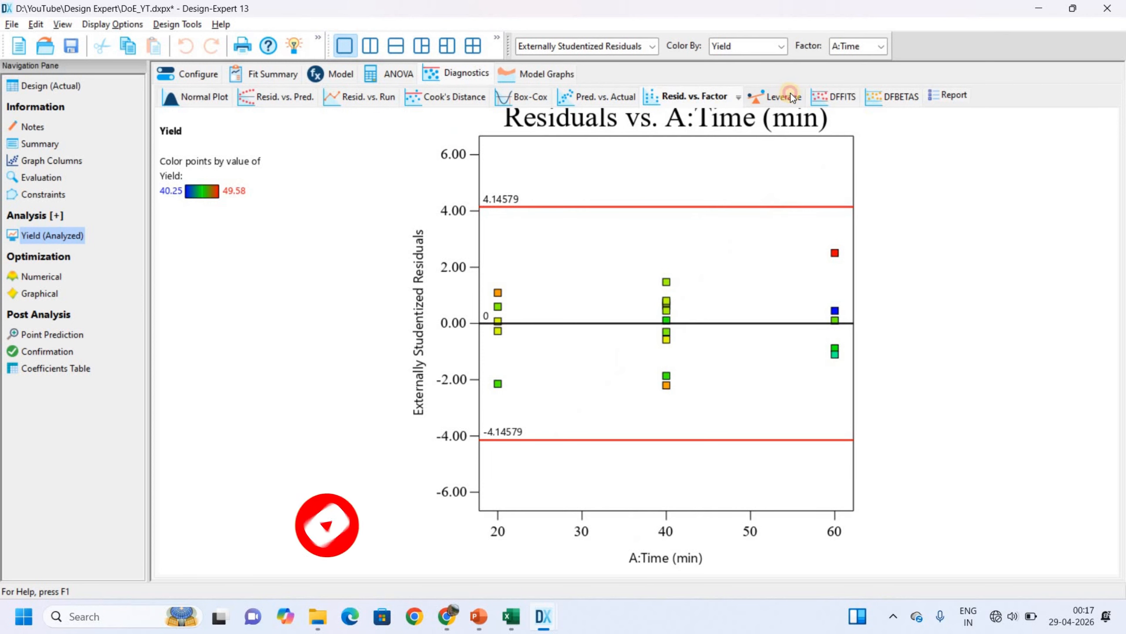
click(789, 94)
click(839, 100)
click(896, 96)
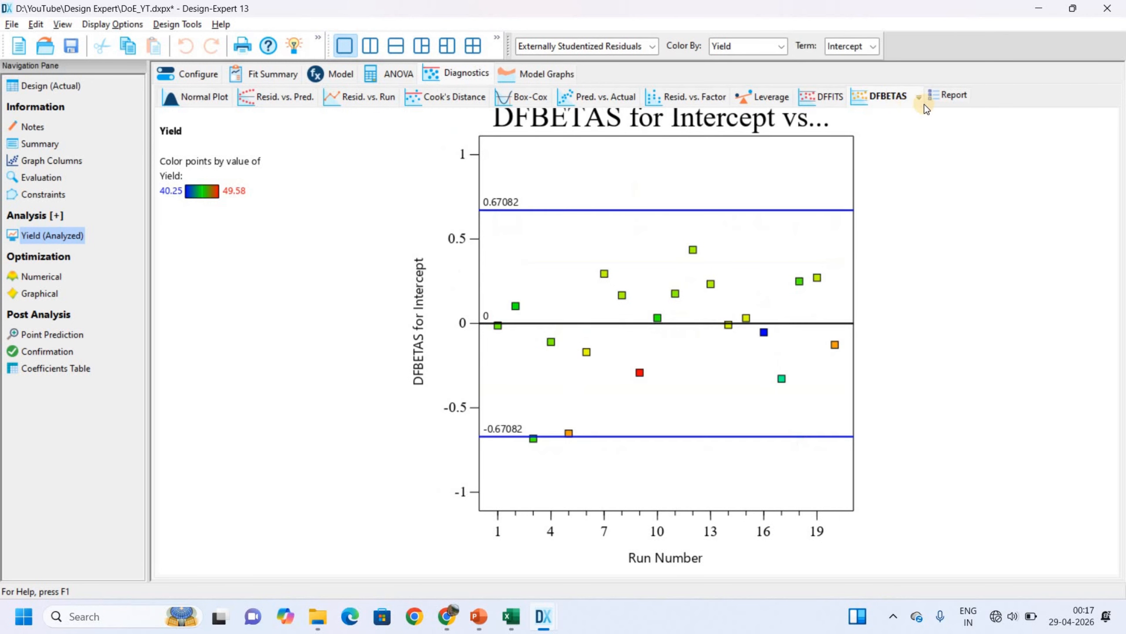
click(937, 102)
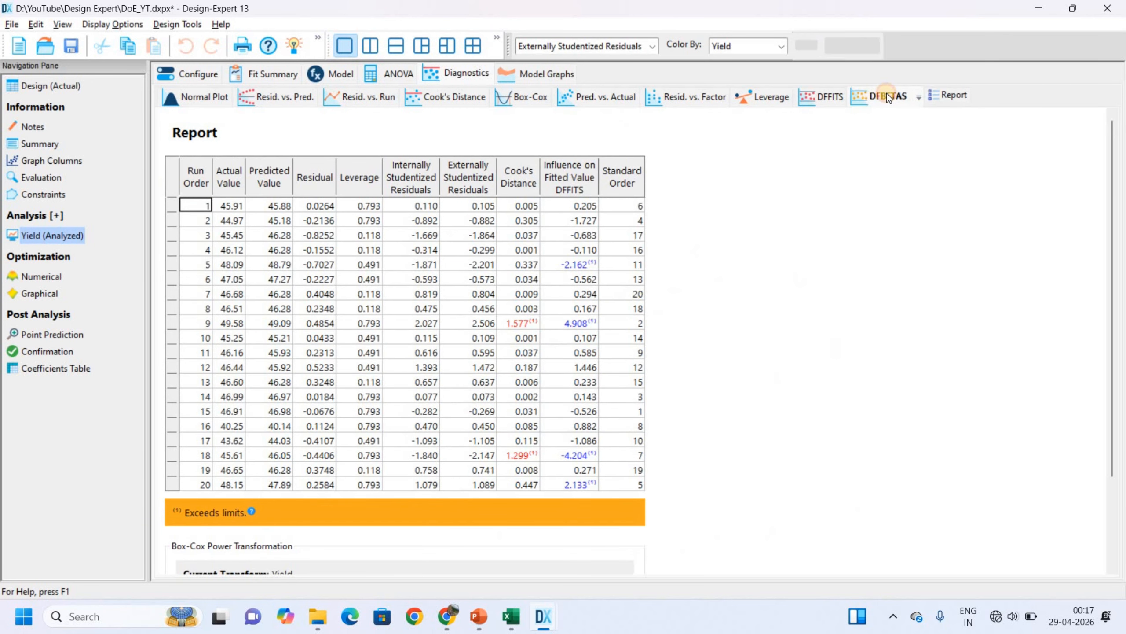
click(889, 98)
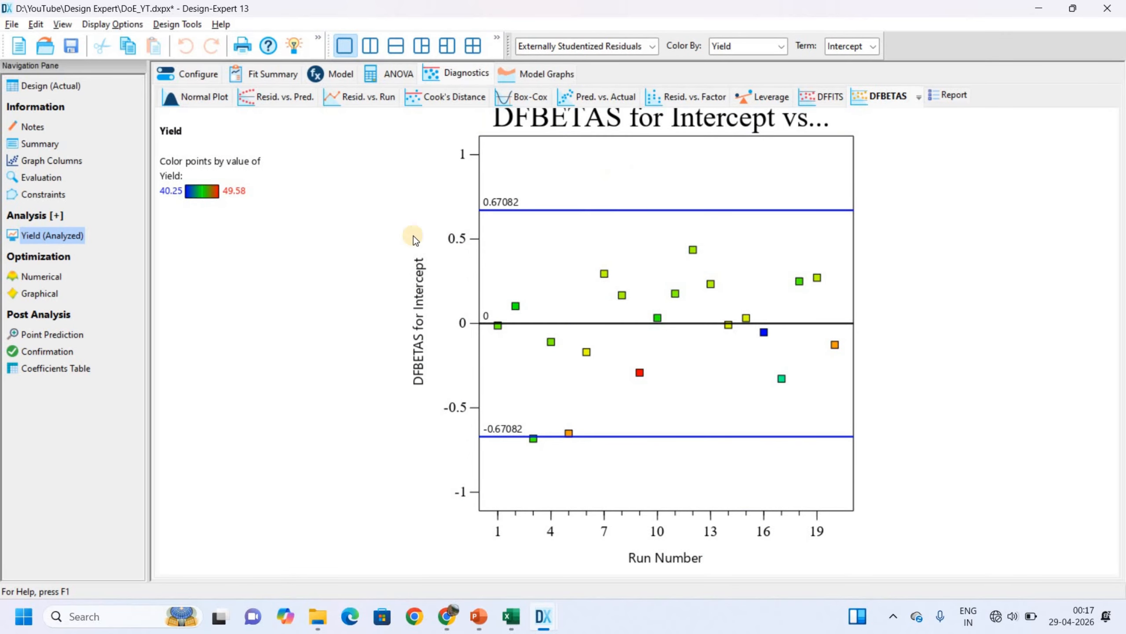
Step: Identify the highest residual point at 60 min in the residuals versus Time plot, consult the design table, and return to the Yield analysis
click(600, 95)
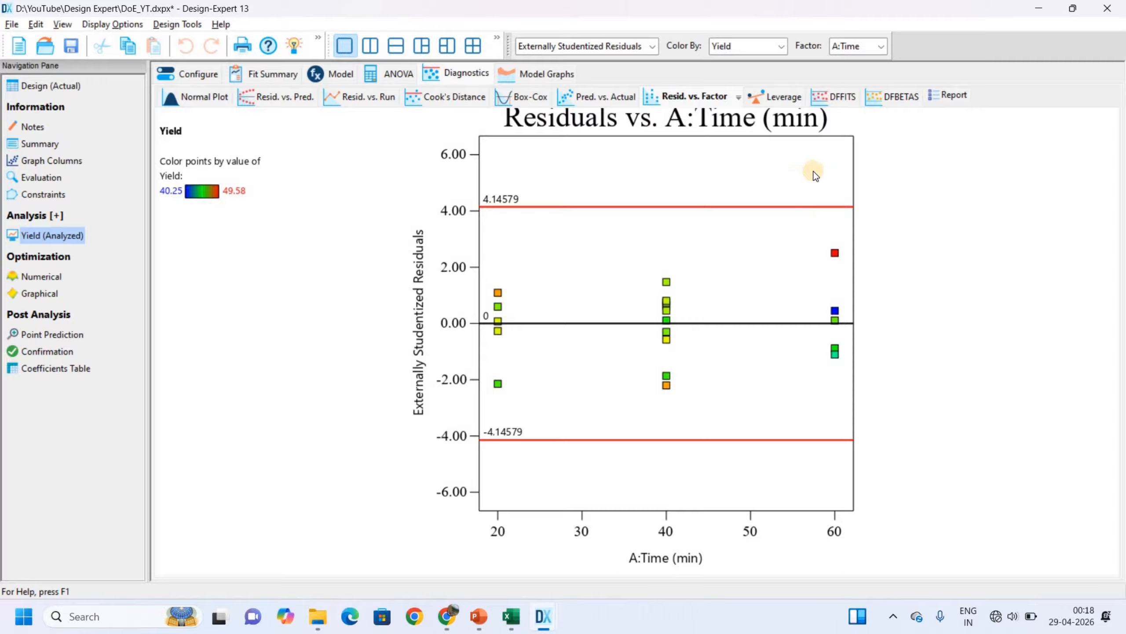
click(836, 253)
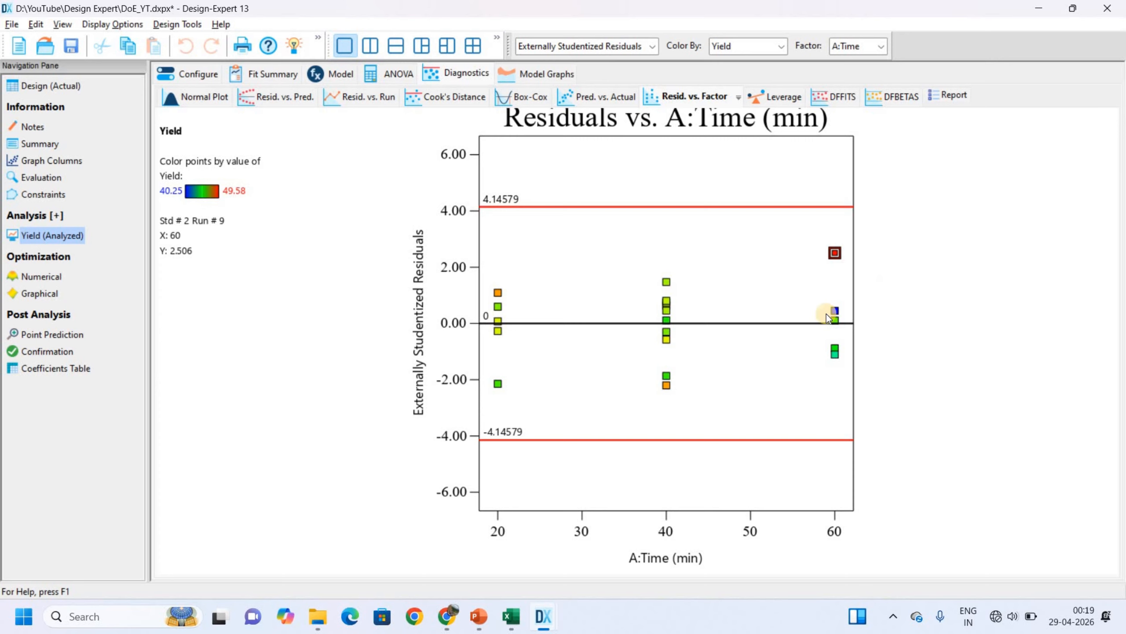
click(840, 252)
click(835, 253)
click(39, 86)
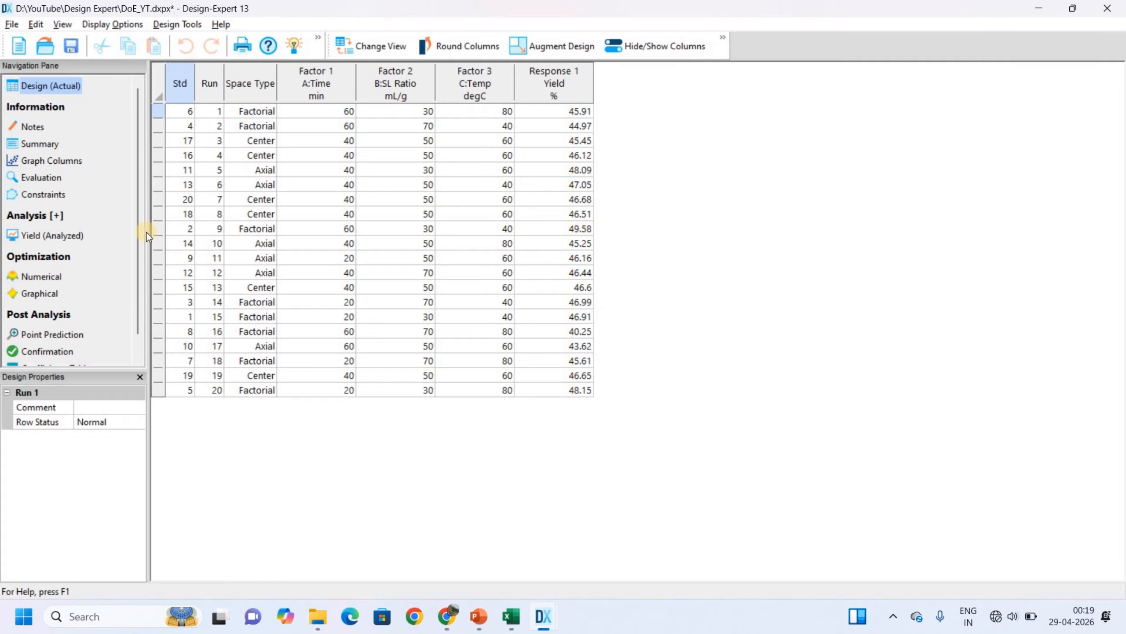
click(69, 236)
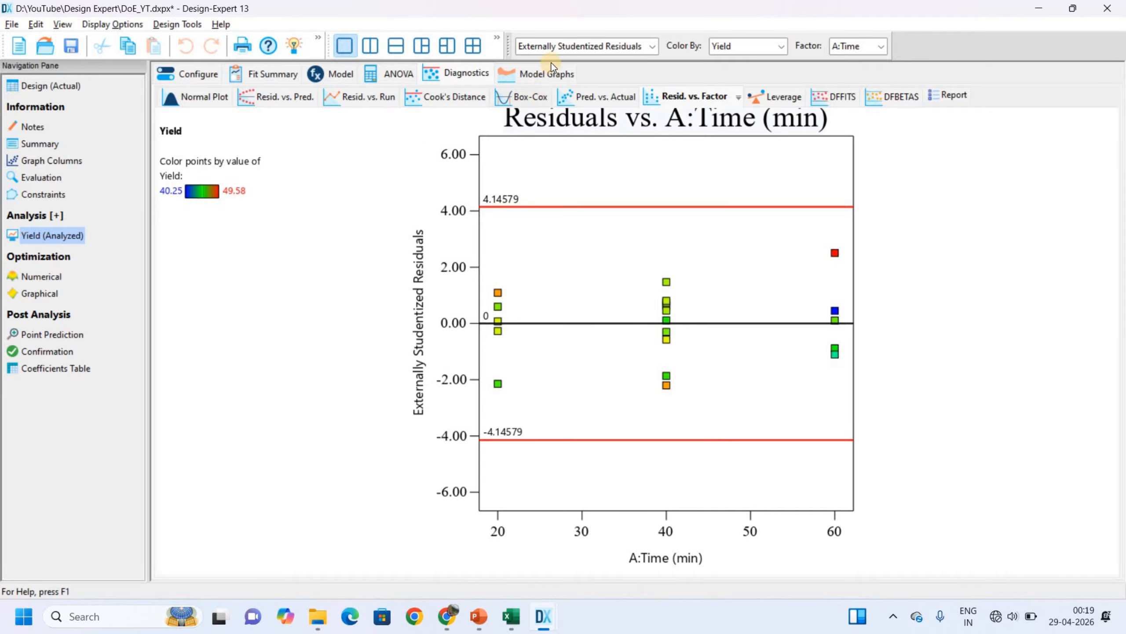
Step: Open the Yield model graphs and display the perturbation plot of the three factors
click(552, 73)
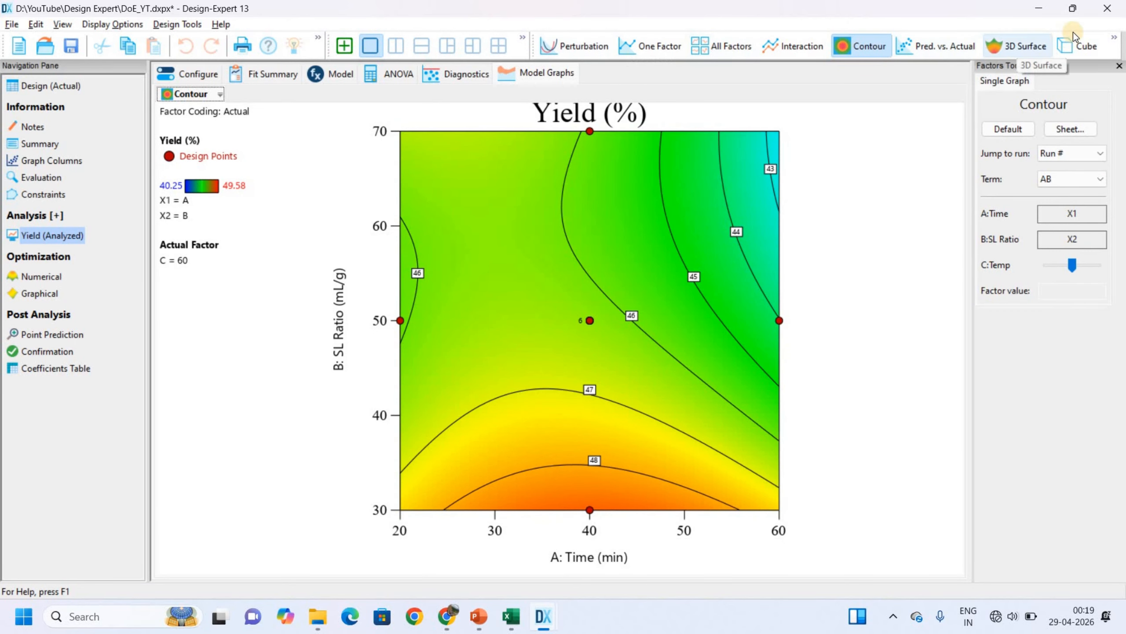
click(573, 45)
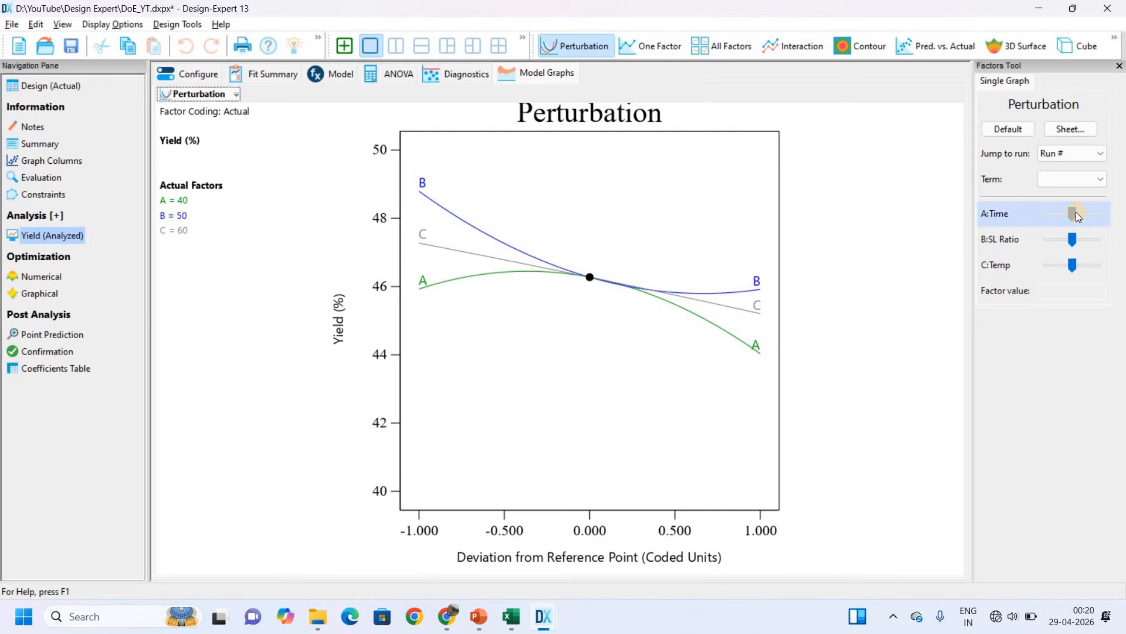
Step: Set the perturbation plot's reference point to Time 44.8, SL Ratio 59.6 and Temp 42.4
click(1103, 212)
drag(1102, 212, 1070, 215)
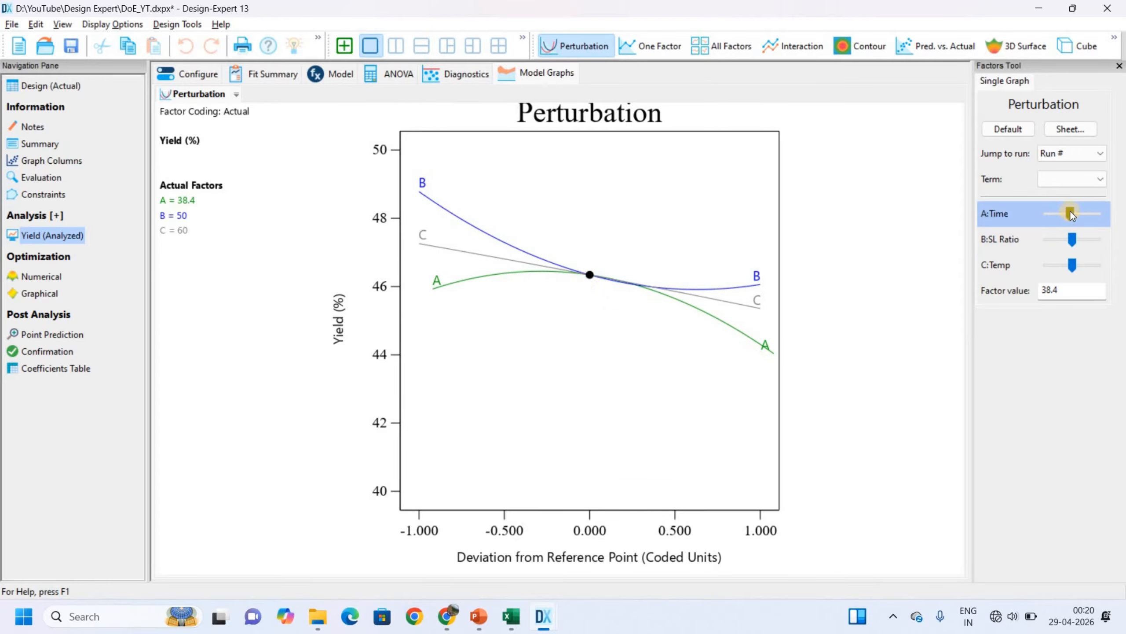
drag(1071, 215, 1049, 234)
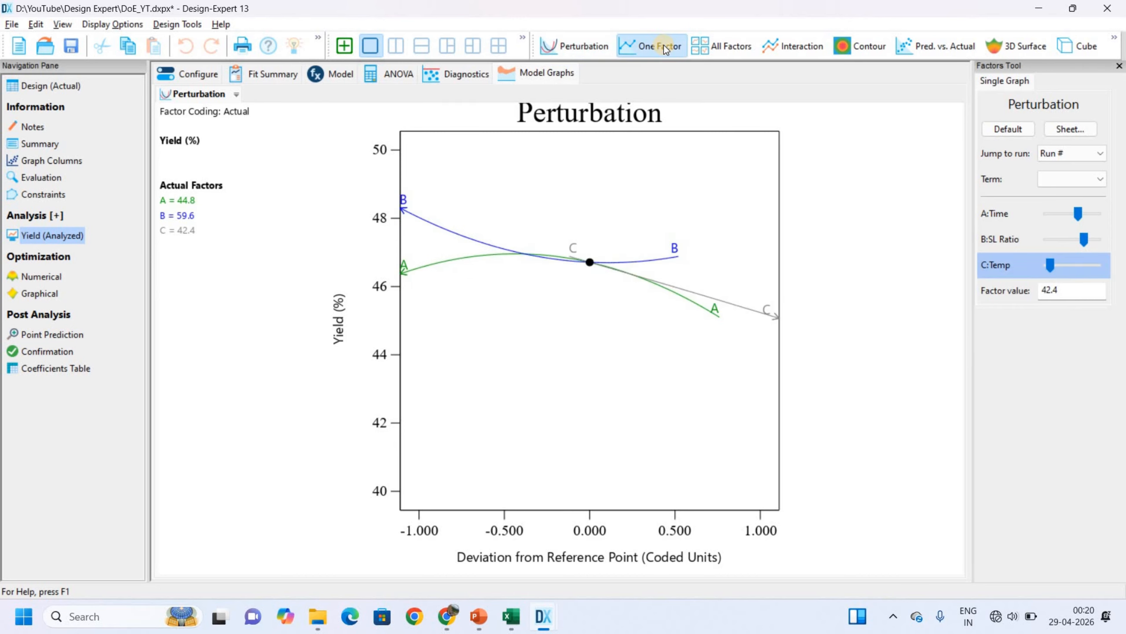
Step: View the One Factor, All Factors, Interaction and Contour graphs for Yield in turn
click(664, 44)
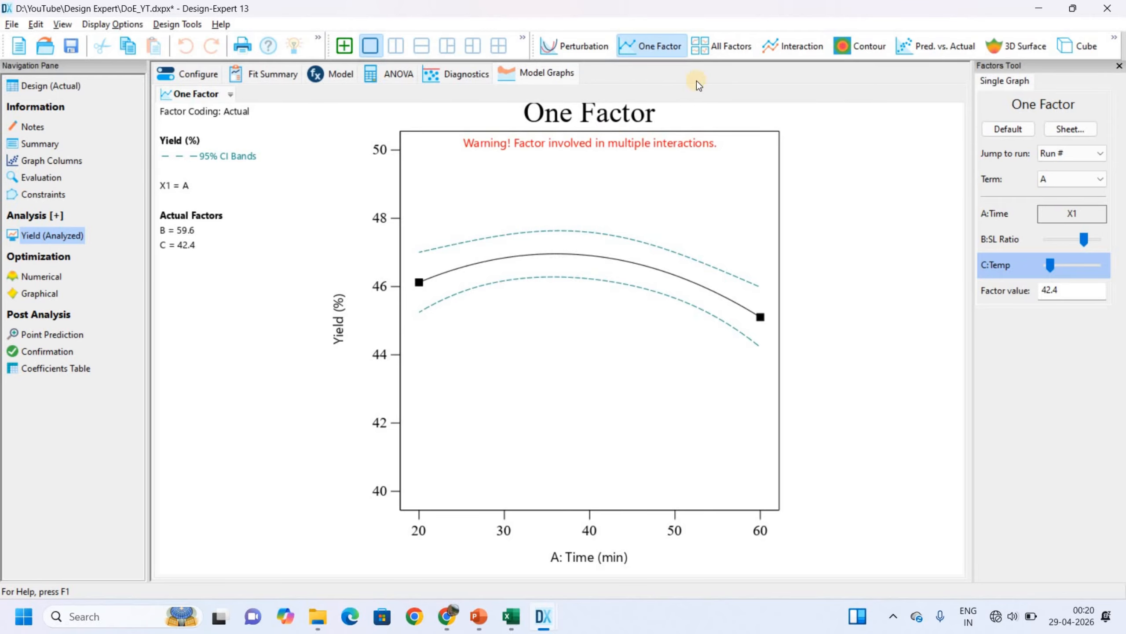
click(720, 53)
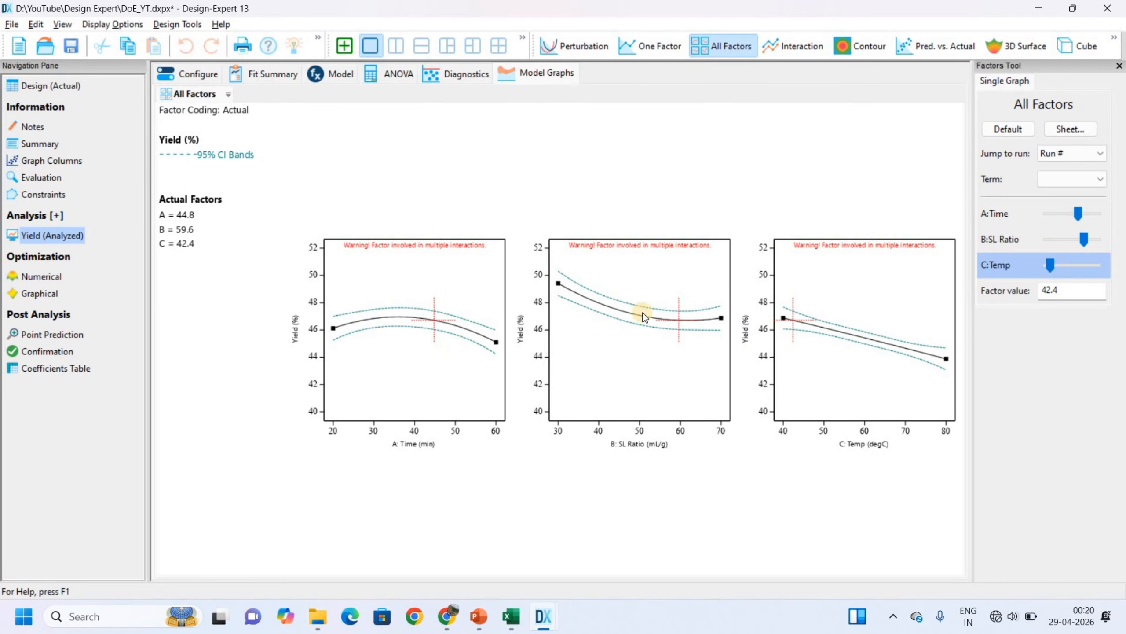
click(767, 49)
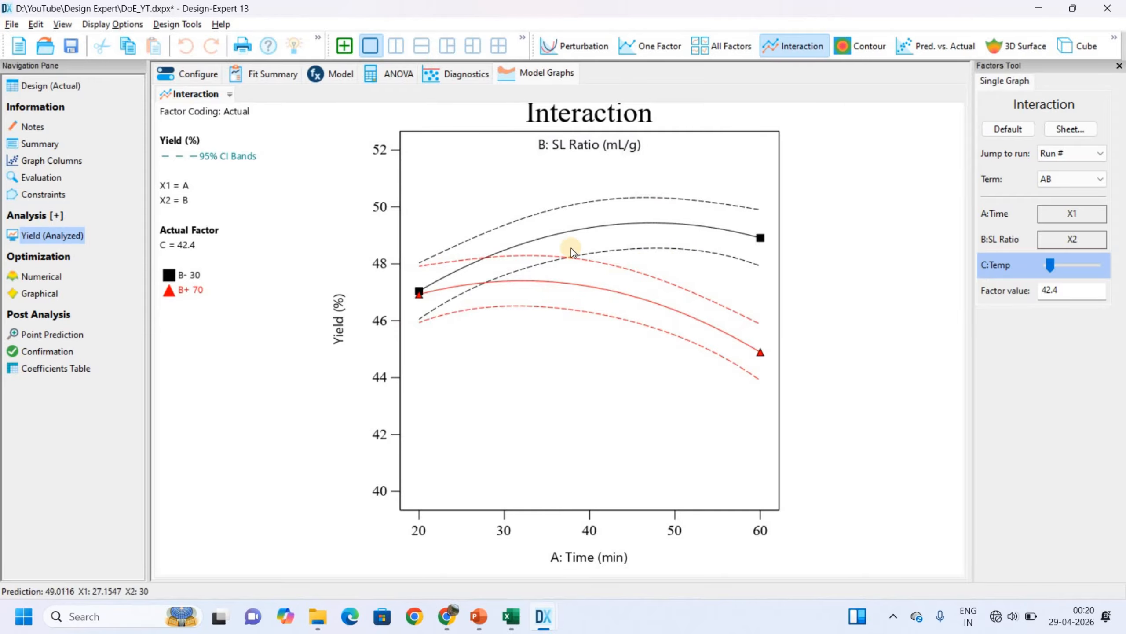
click(863, 46)
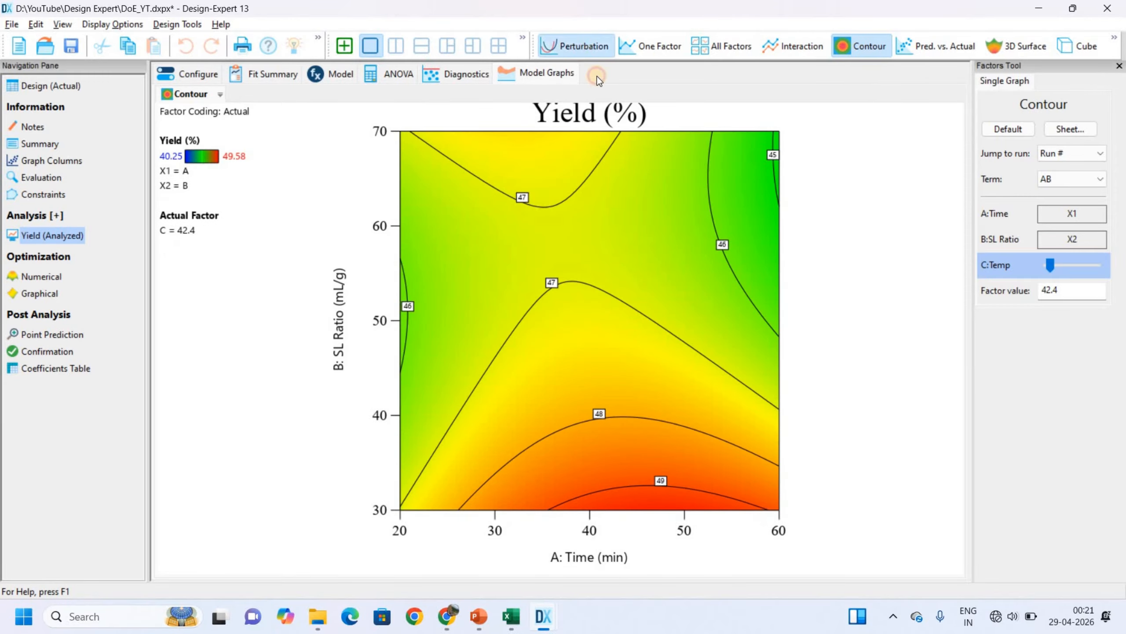
Step: On the perturbation plot, draw horizontal reference lines at about 47.46 and 45.16 % Yield and a vertical one at about -0.303
click(587, 49)
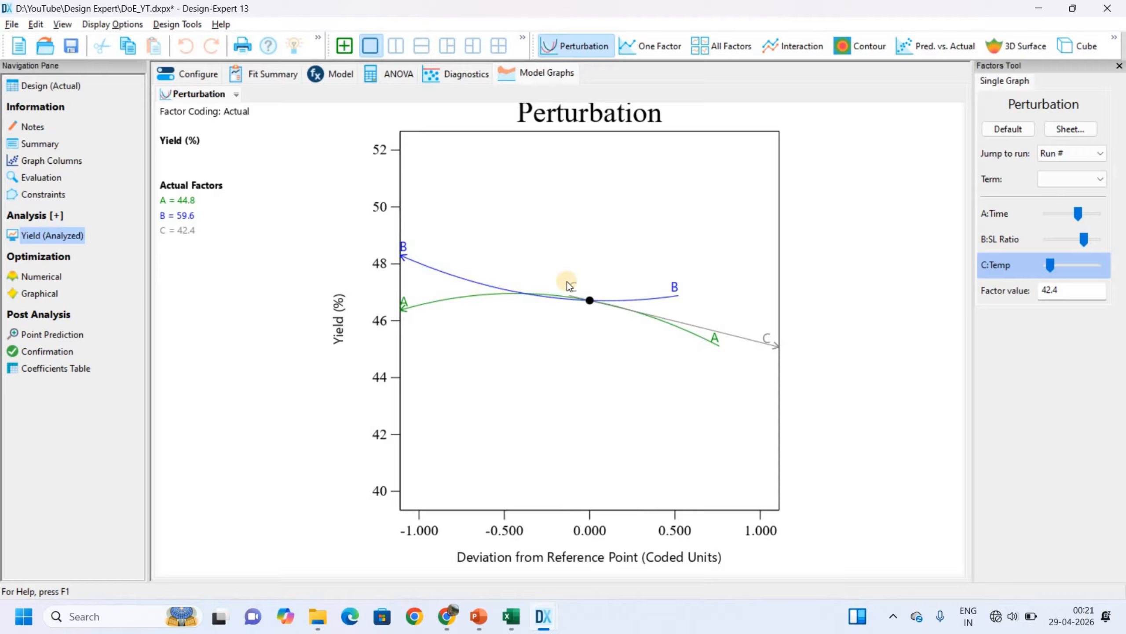
right_click(516, 281)
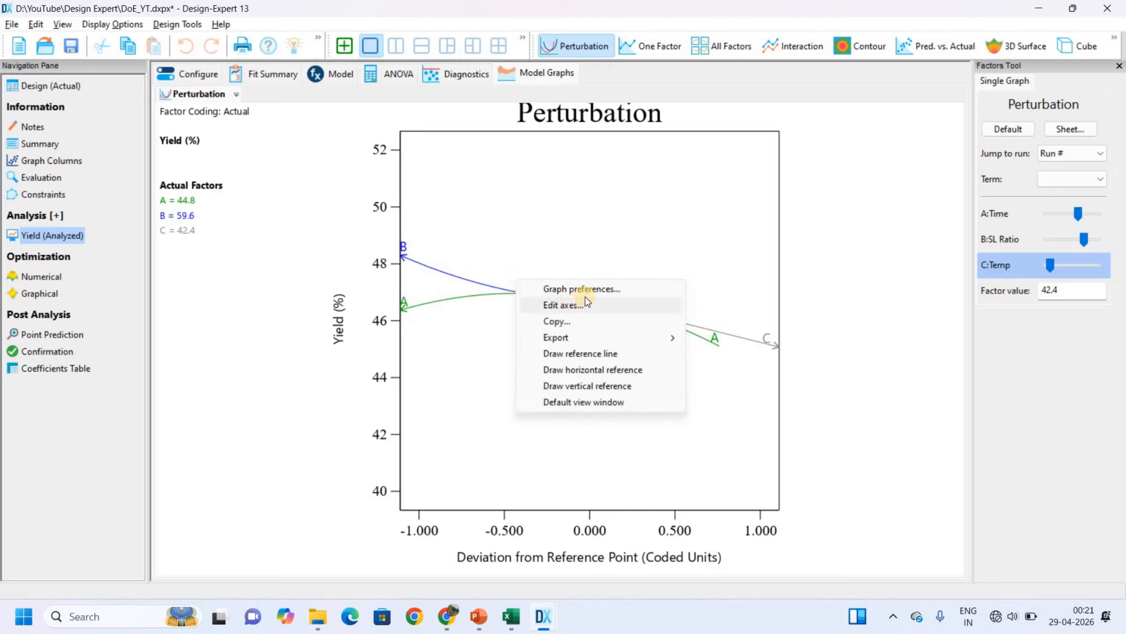
click(605, 370)
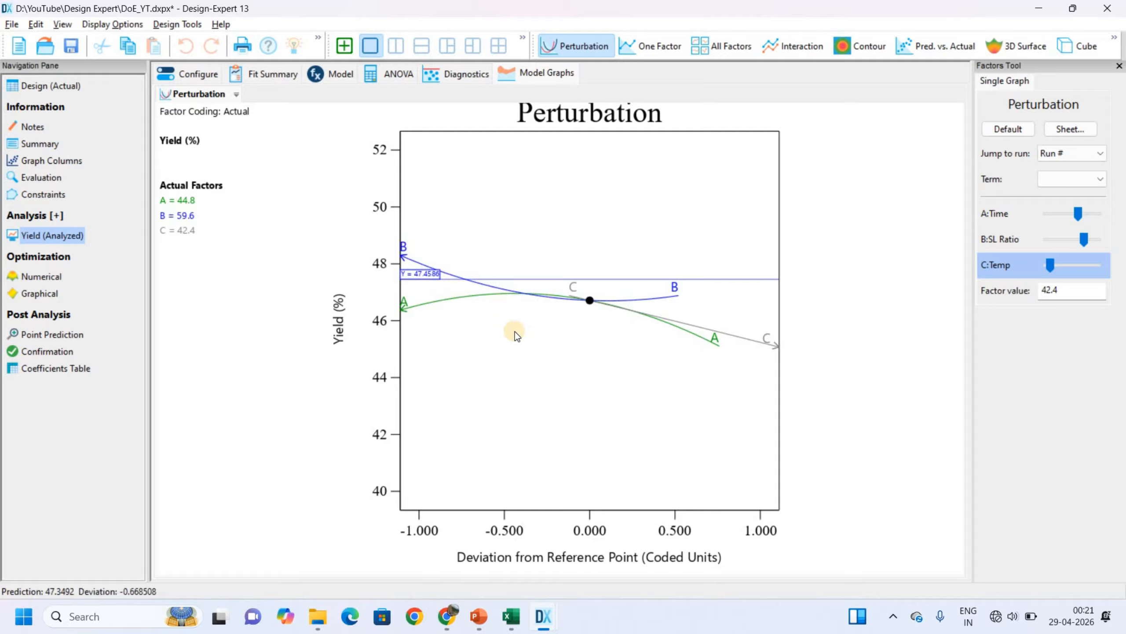
right_click(515, 345)
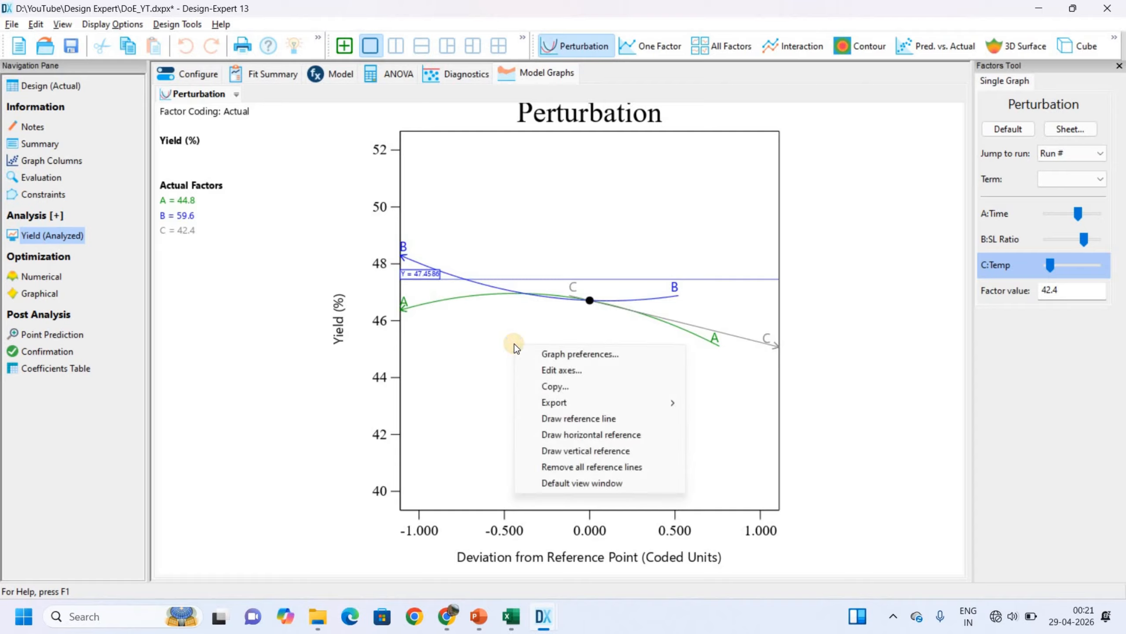
click(602, 435)
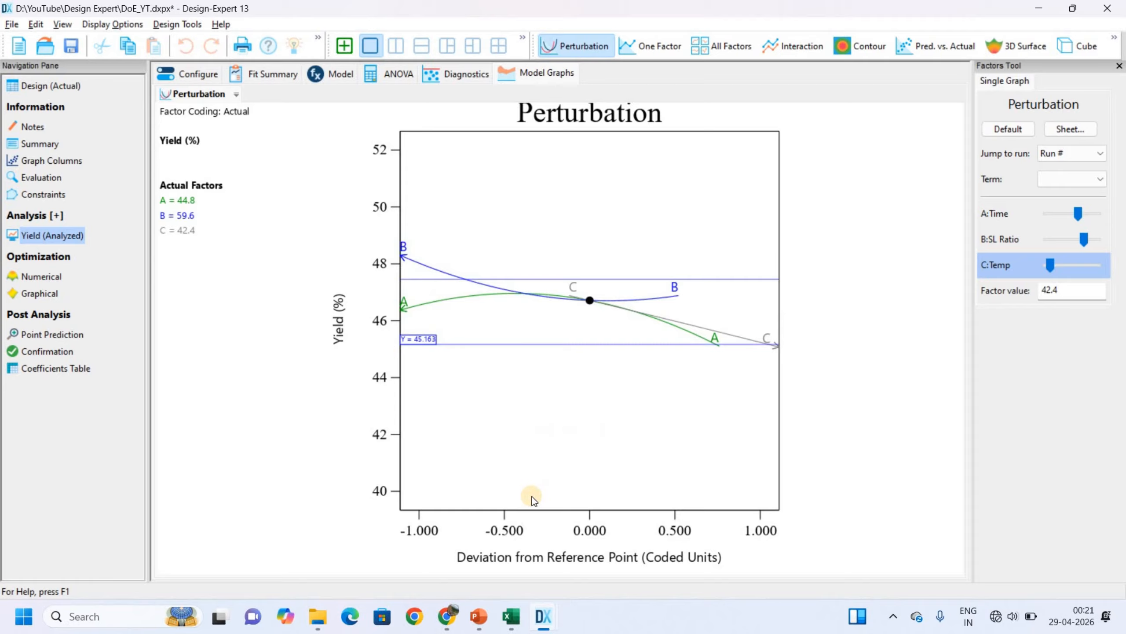
right_click(538, 381)
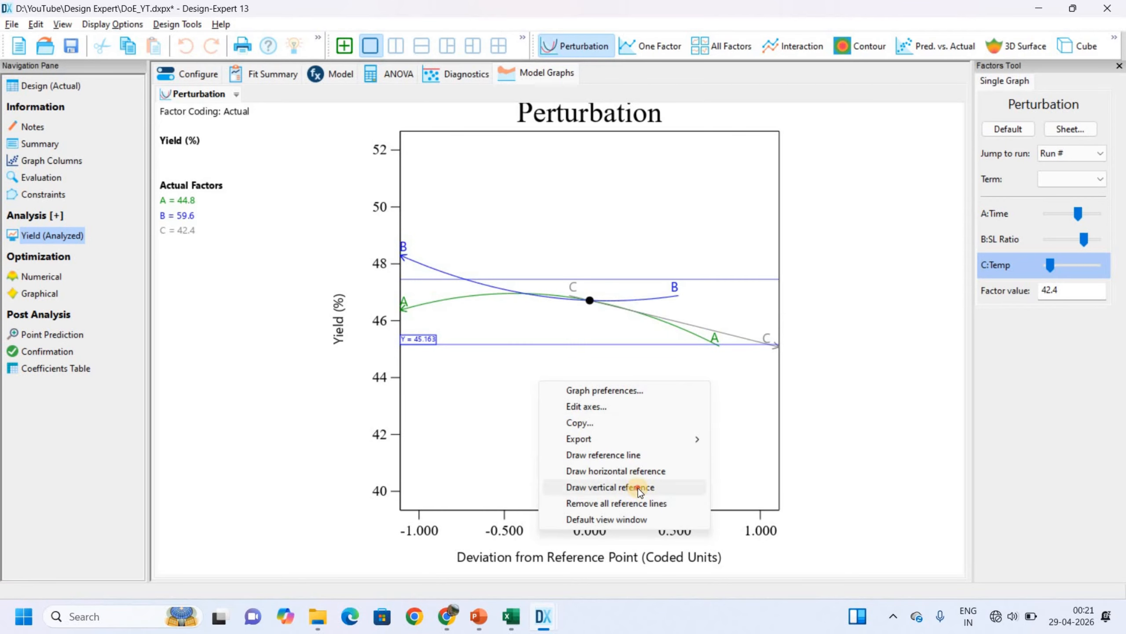
click(570, 486)
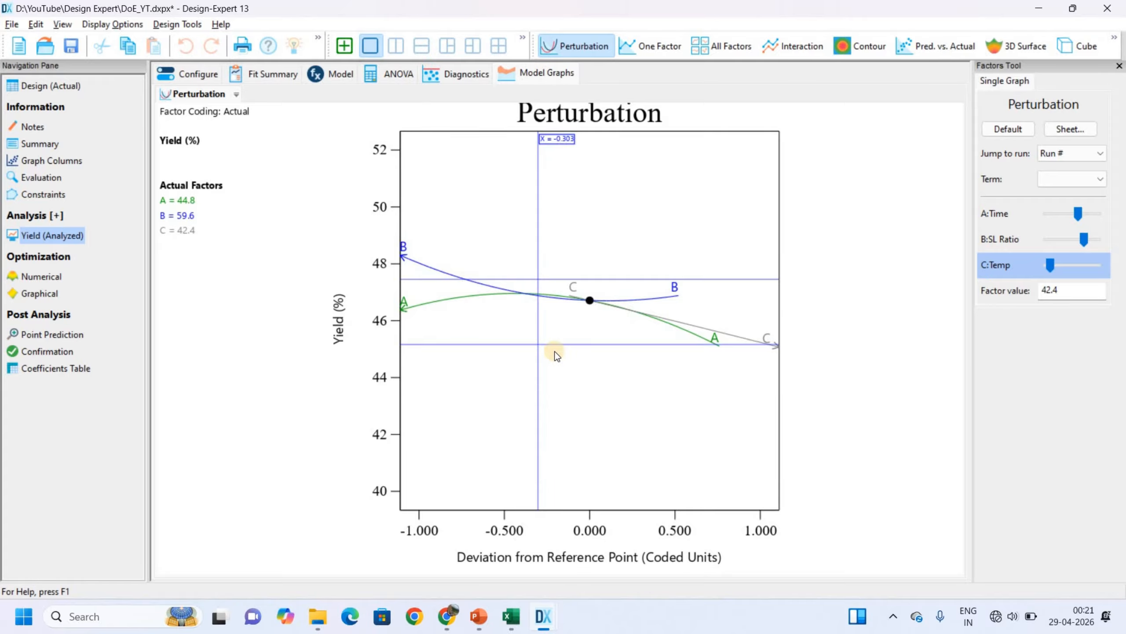
Step: Show the Yield contour plot and switch its term from AB to AC
click(870, 47)
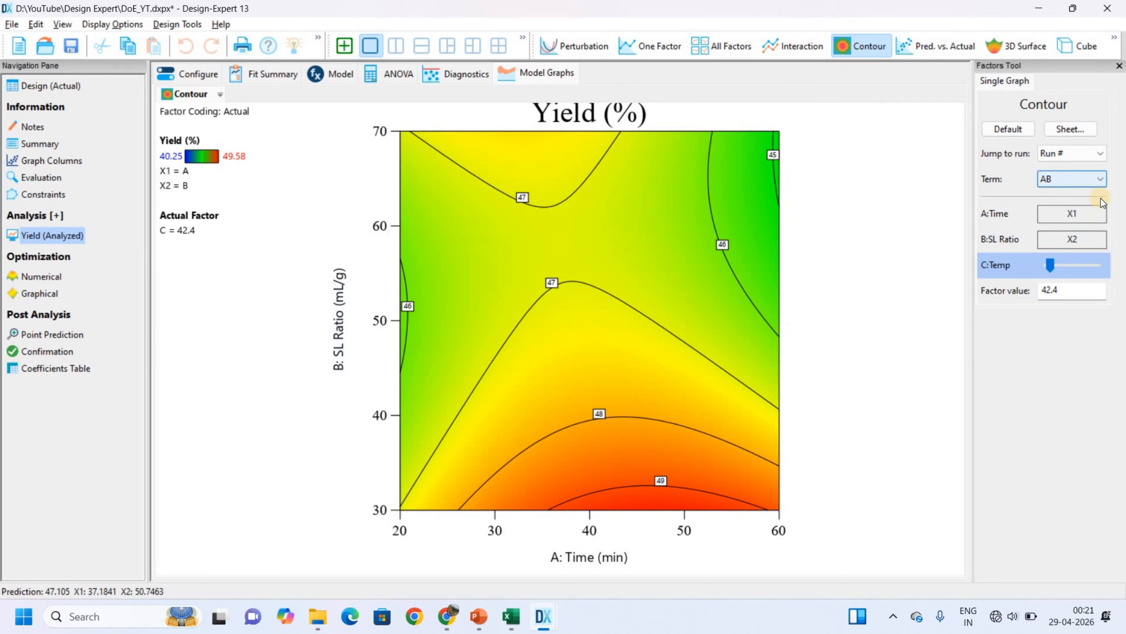
click(1095, 180)
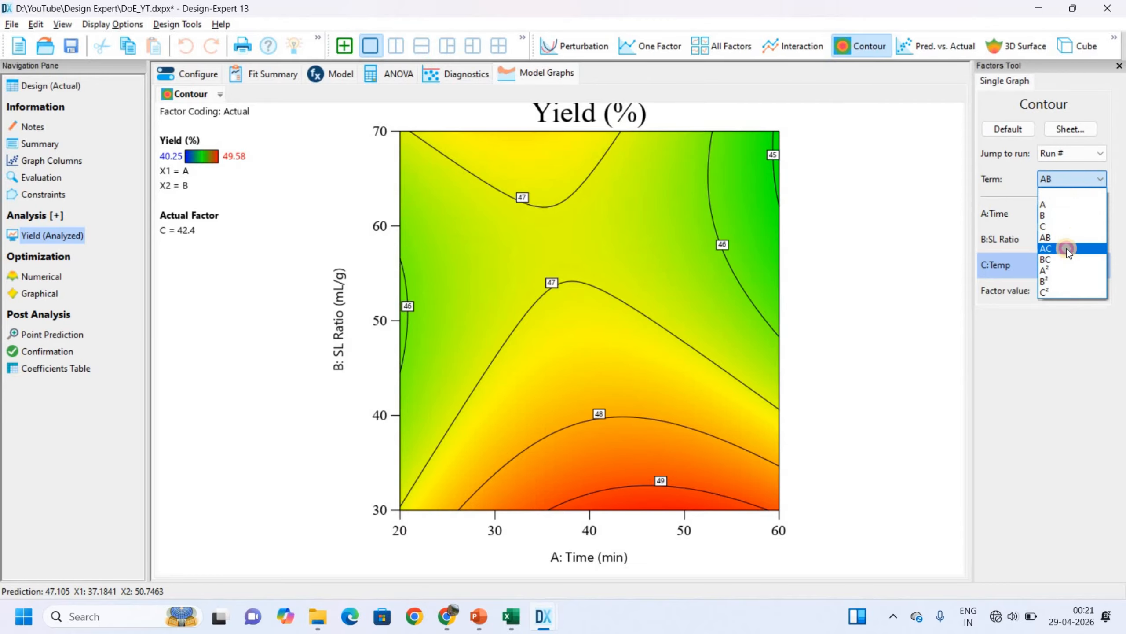
click(1067, 249)
Step: Switch the contour plot to the BC term and add a contour at about 46.3865 % Yield
click(1091, 178)
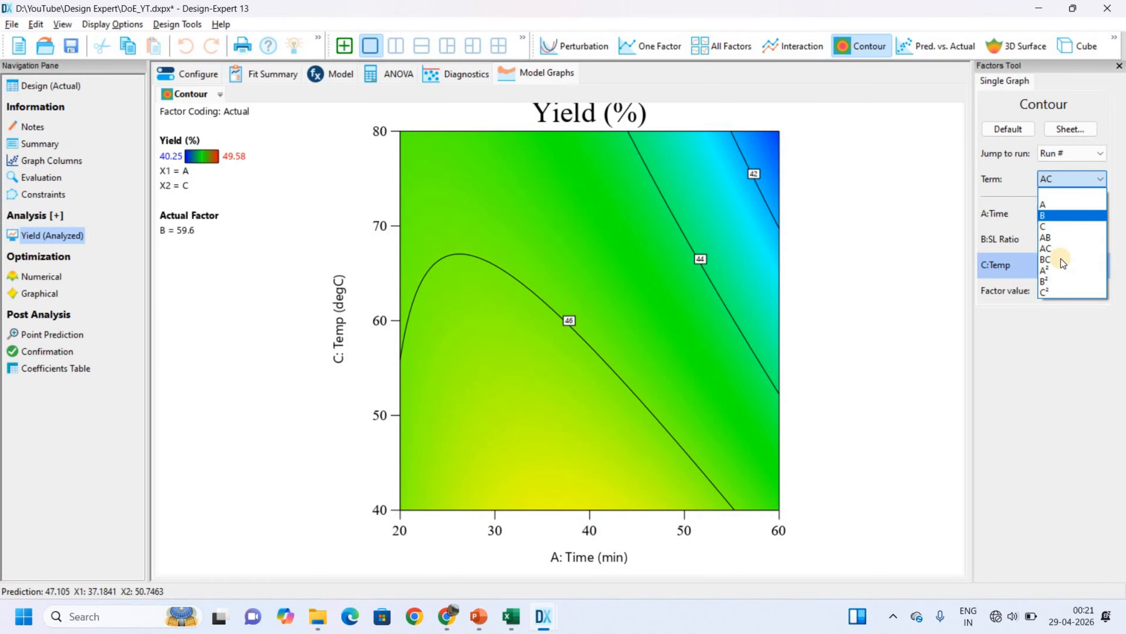
click(1060, 260)
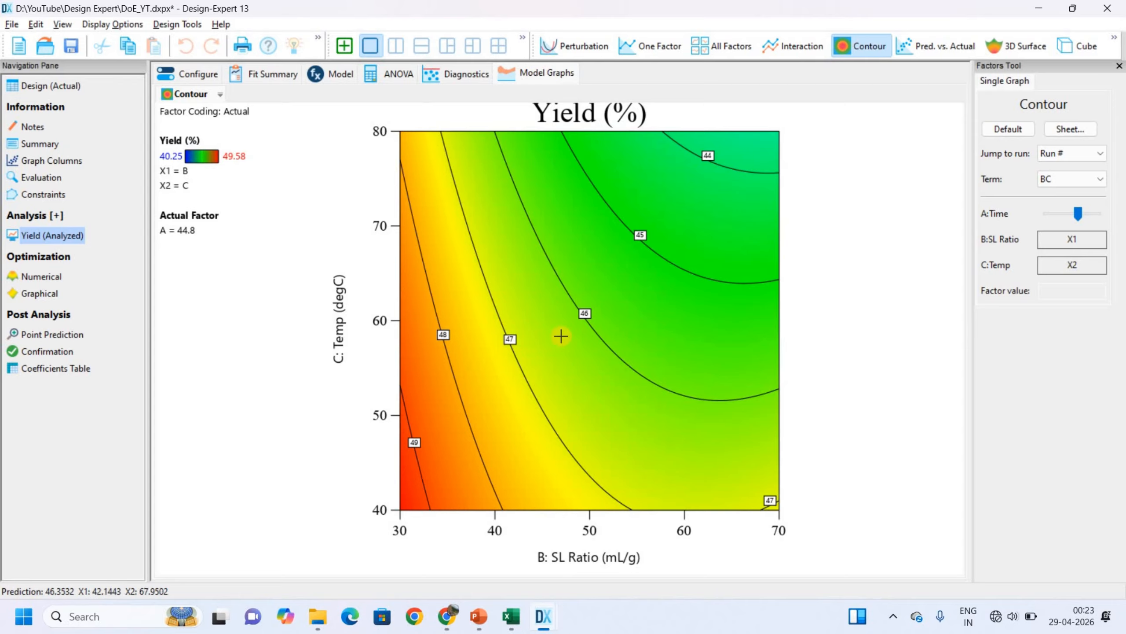
right_click(581, 371)
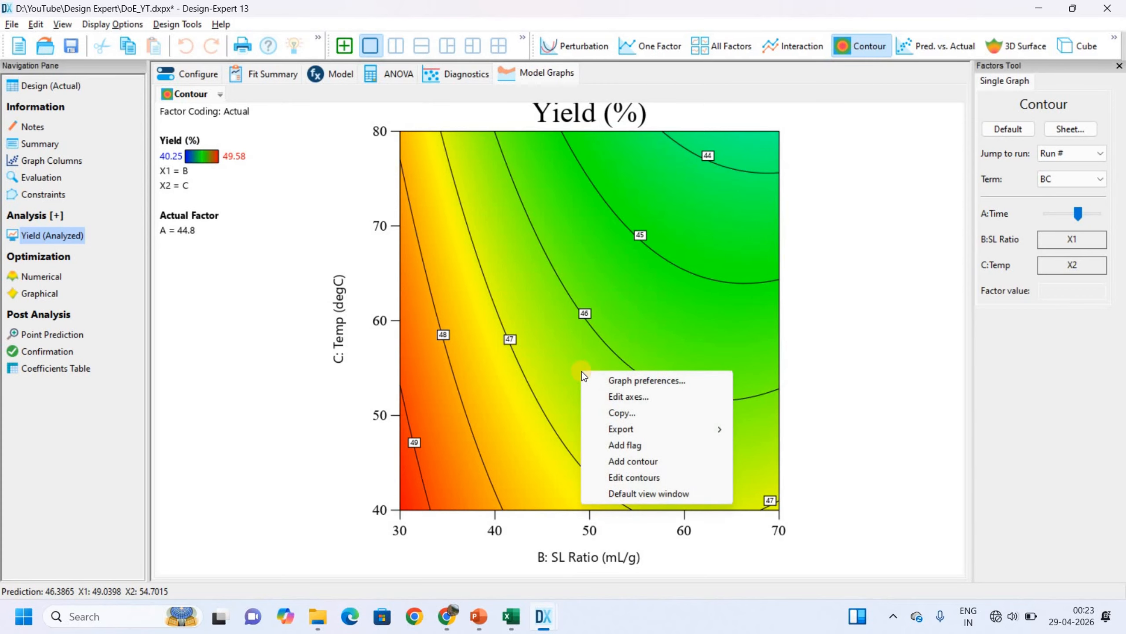
click(623, 460)
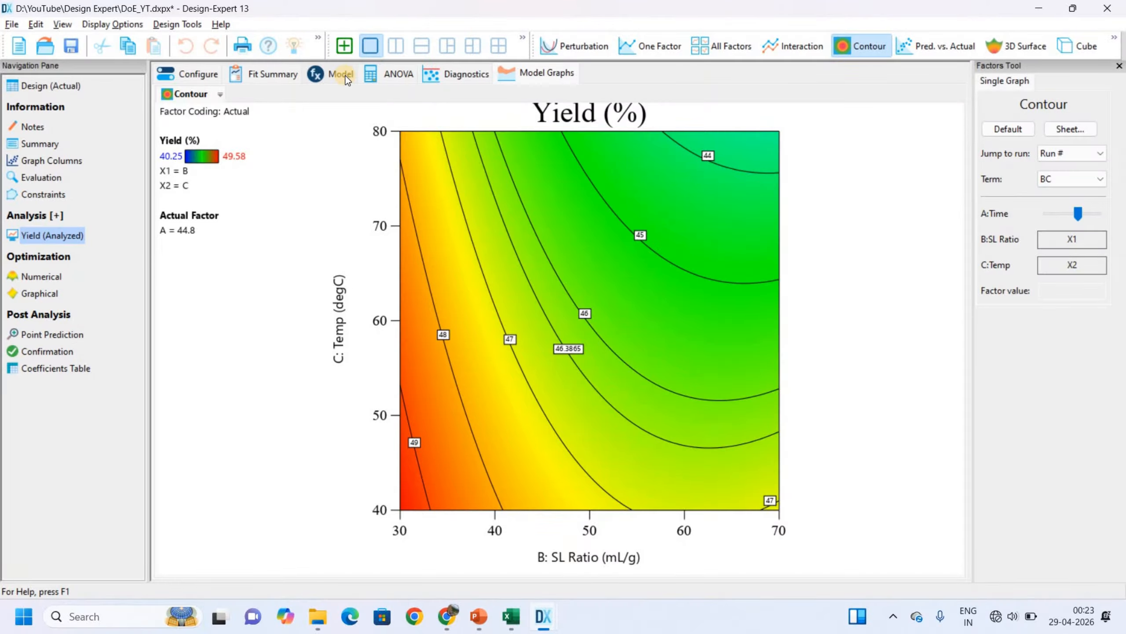
Step: Return to the perturbation plot and set Time to 20 and SL Ratio to 47.2
click(595, 51)
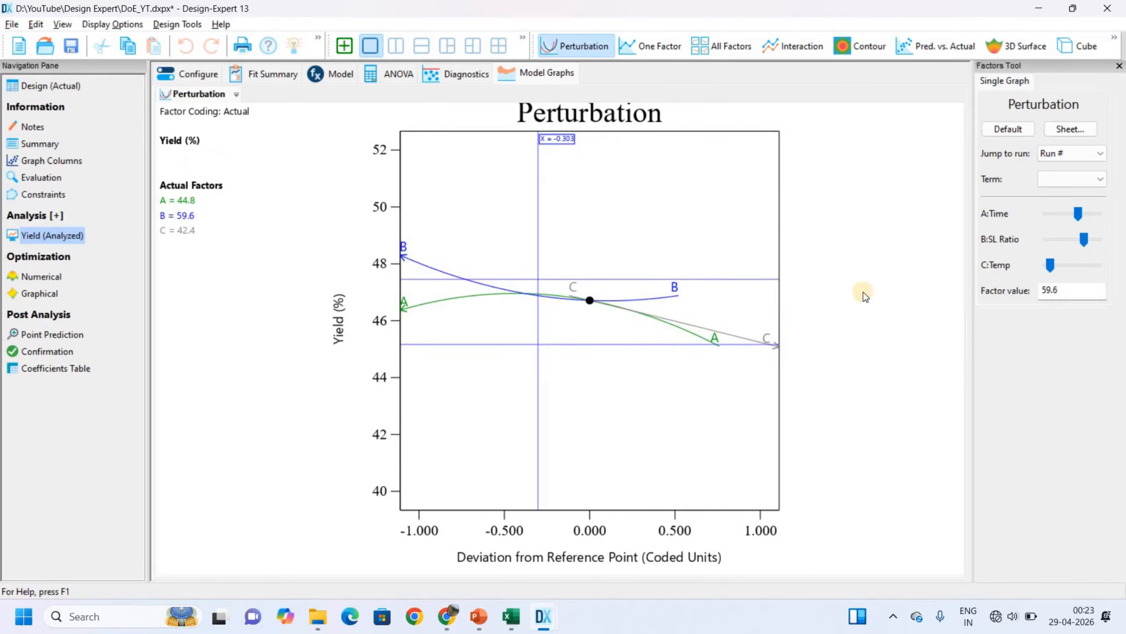
click(1077, 213)
drag(1077, 212, 1049, 213)
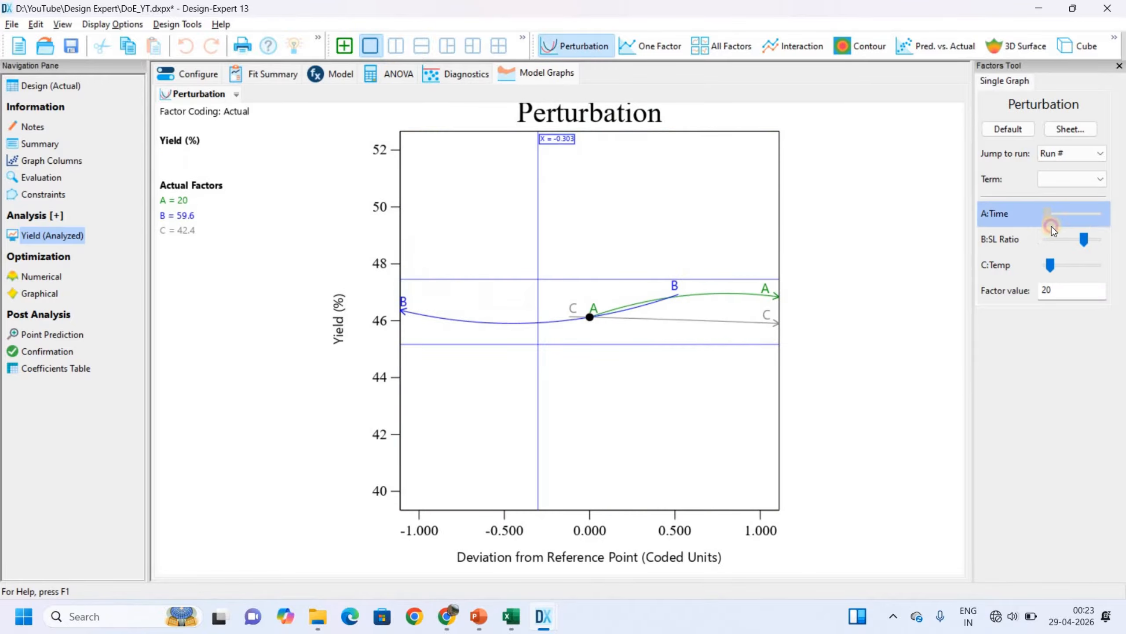
click(1068, 240)
click(1046, 268)
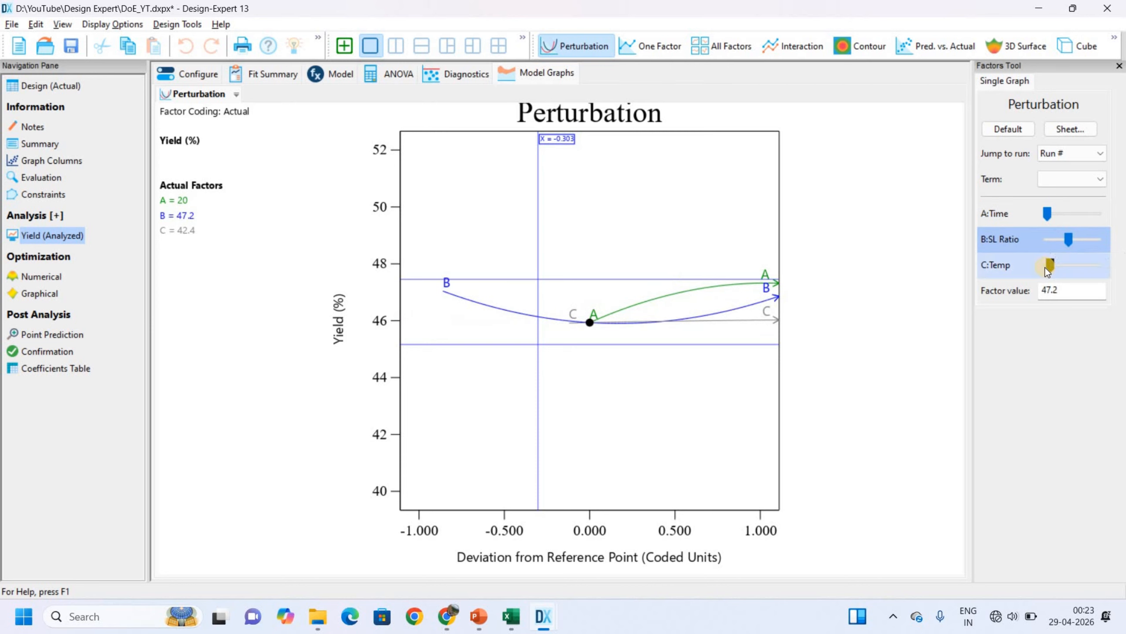
Step: Remove the reference lines from the perturbation plot and lower Temp to 40
right_click(538, 282)
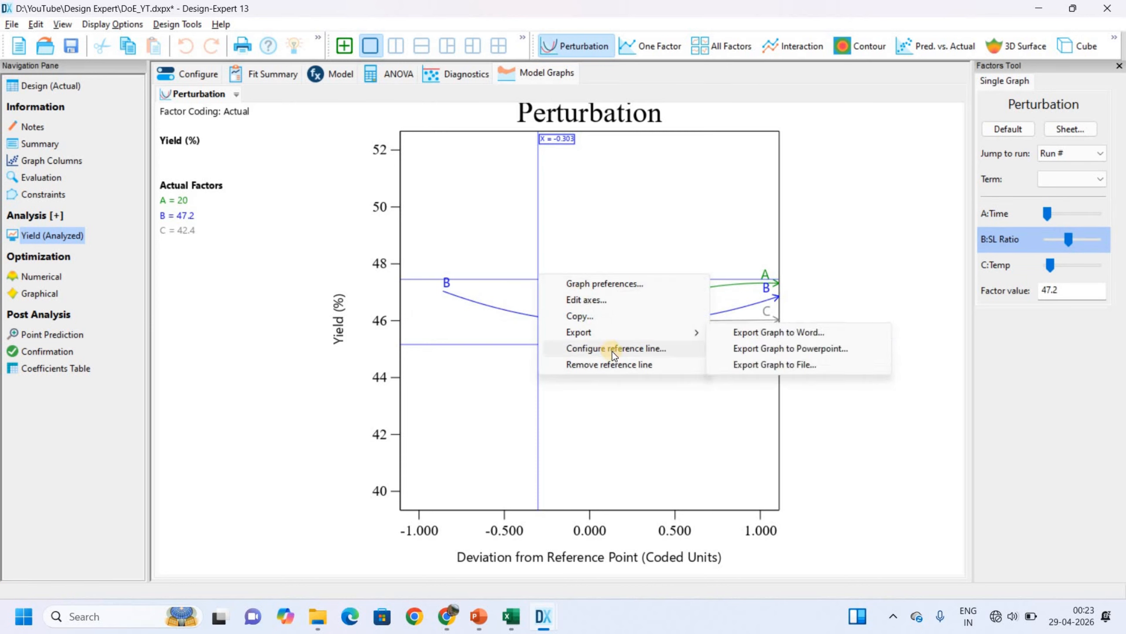
click(617, 366)
right_click(539, 277)
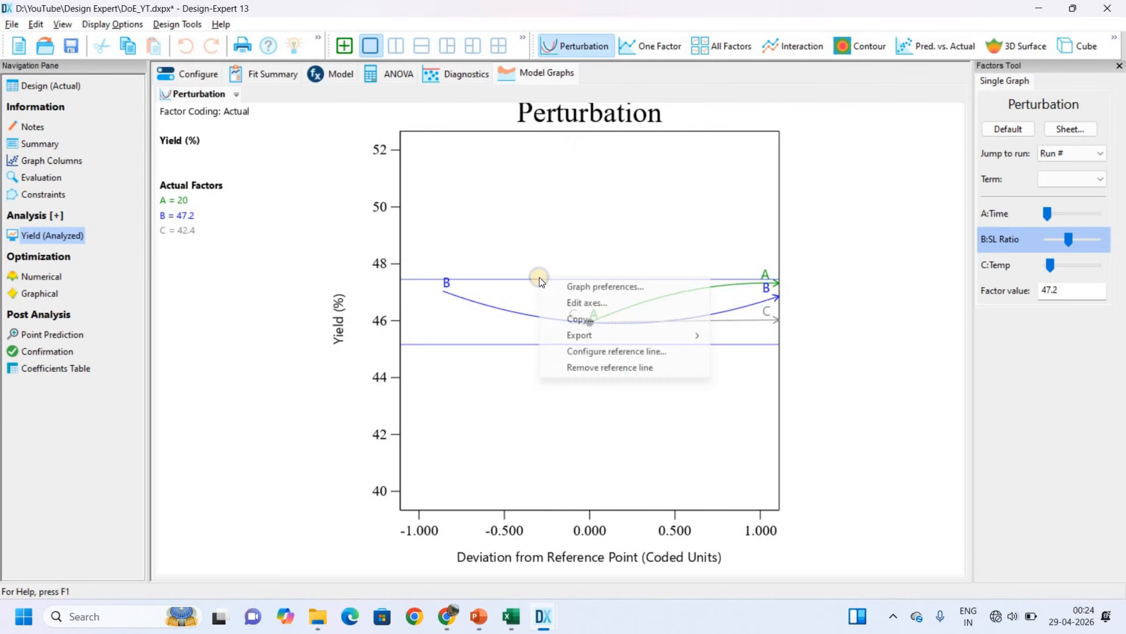
click(610, 368)
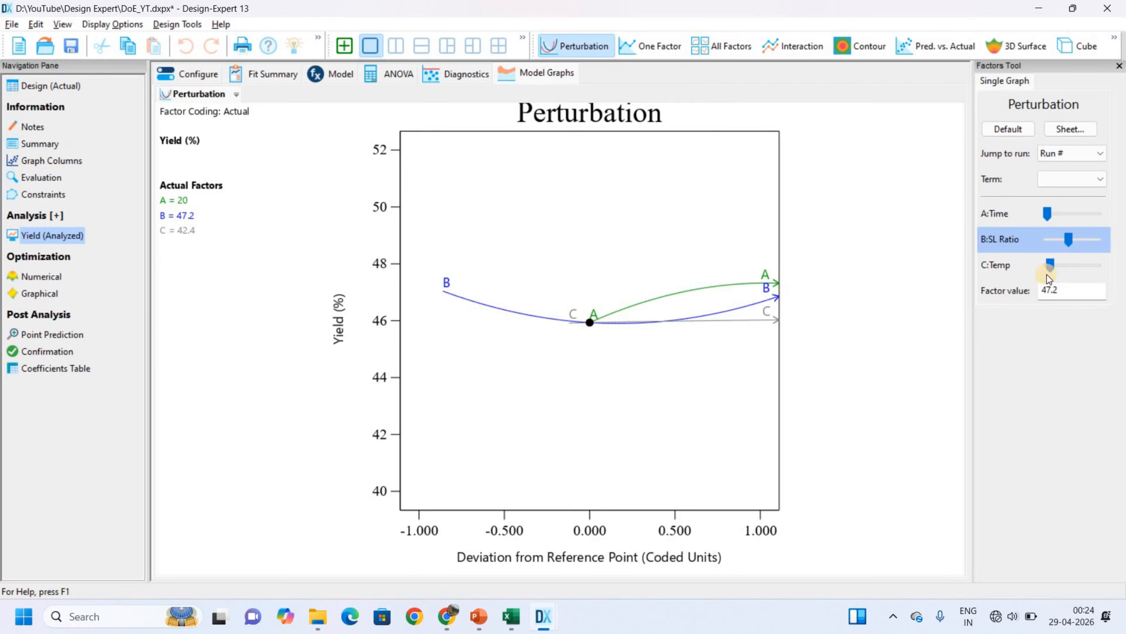
drag(1050, 264, 1017, 266)
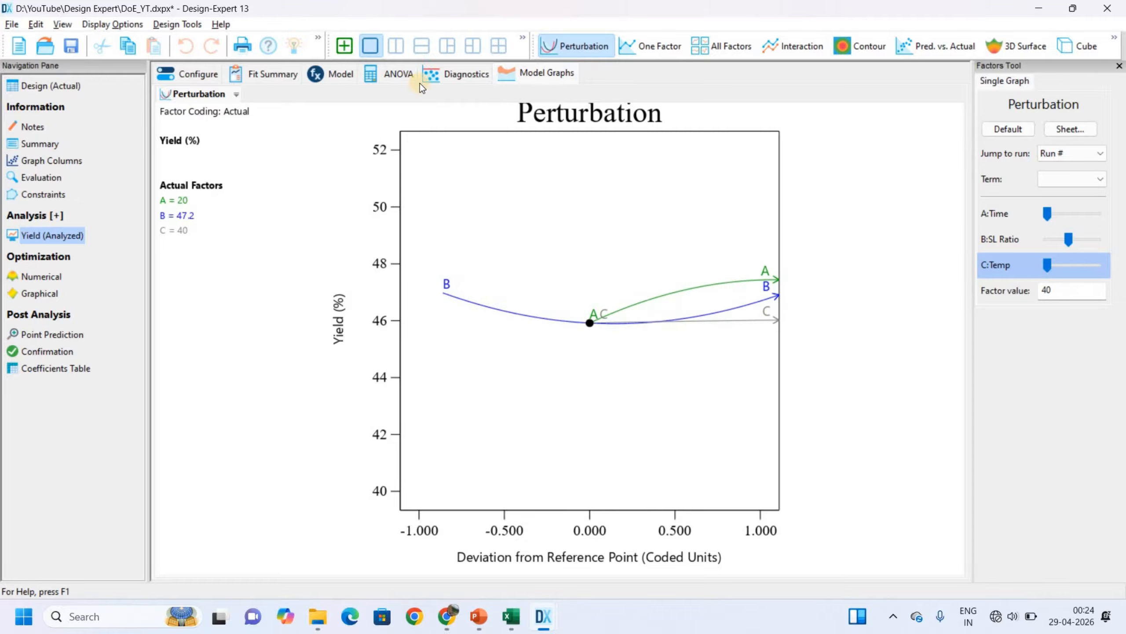
Step: Review the quadratic model's terms and the ANOVA p-values for Yield, then return to the model graphs
click(330, 72)
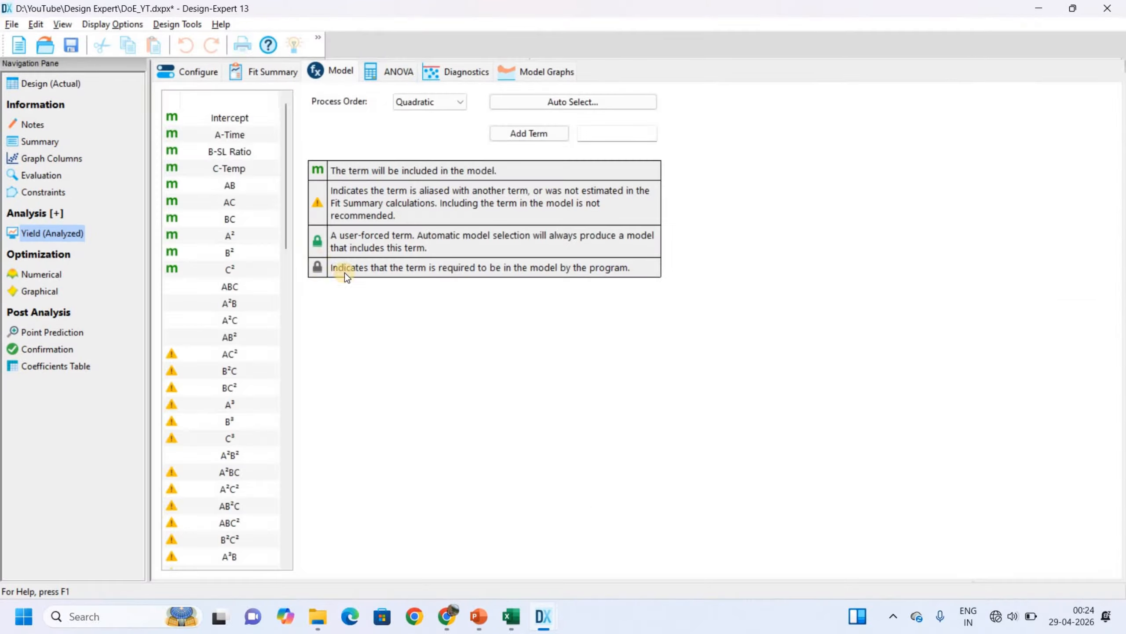
click(398, 72)
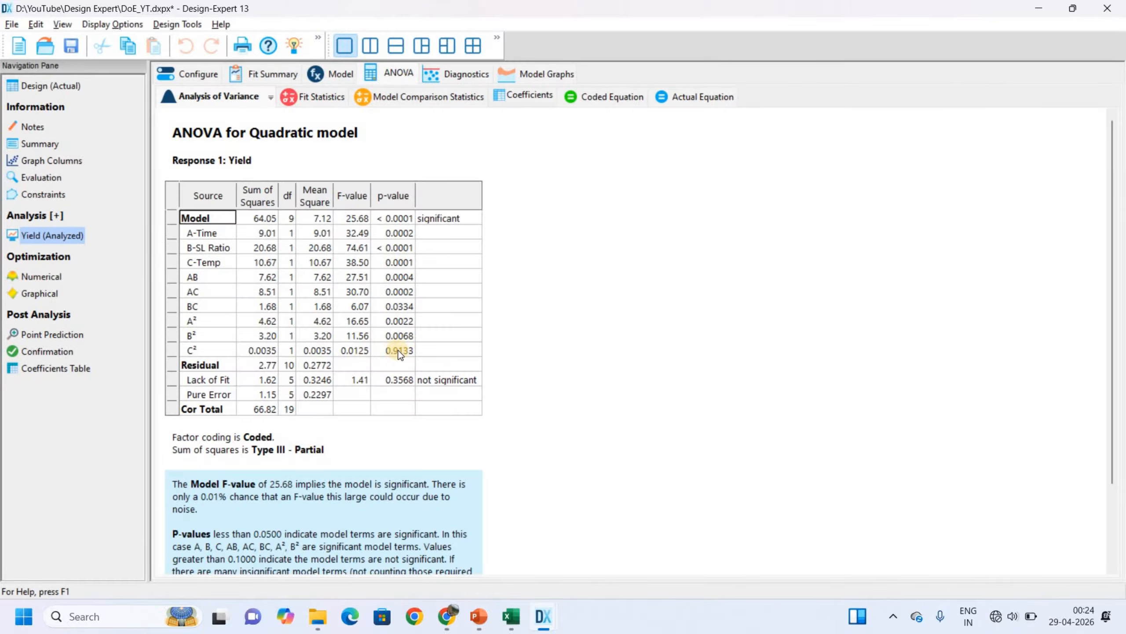
click(539, 72)
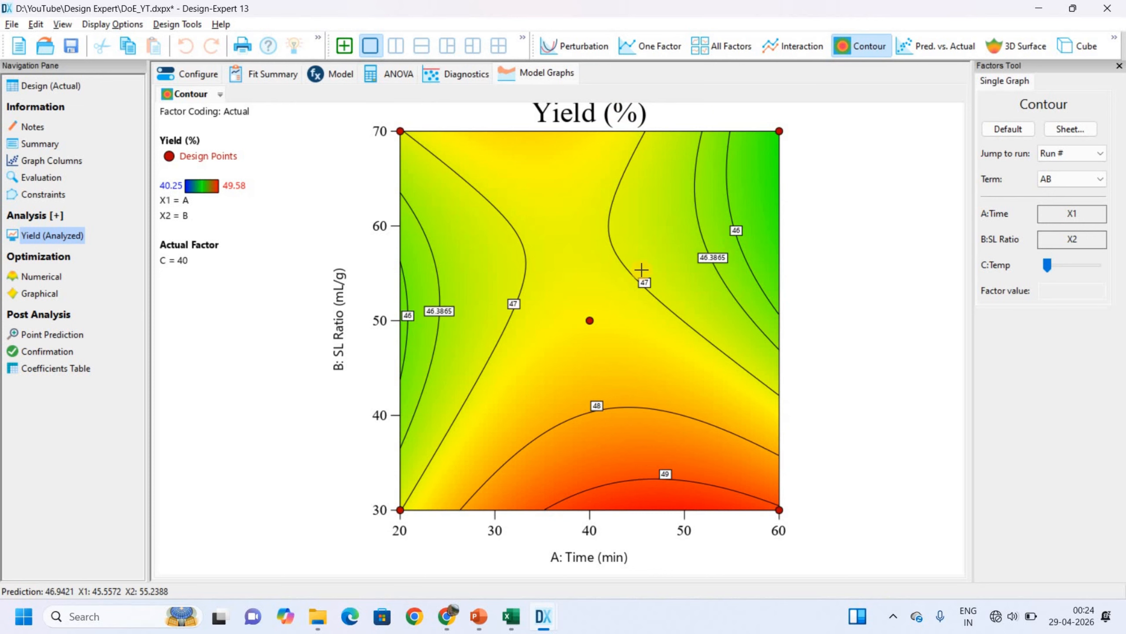
Step: View the Predicted vs. Actual graph, then inspect the AB 3D surface from different angles
click(936, 46)
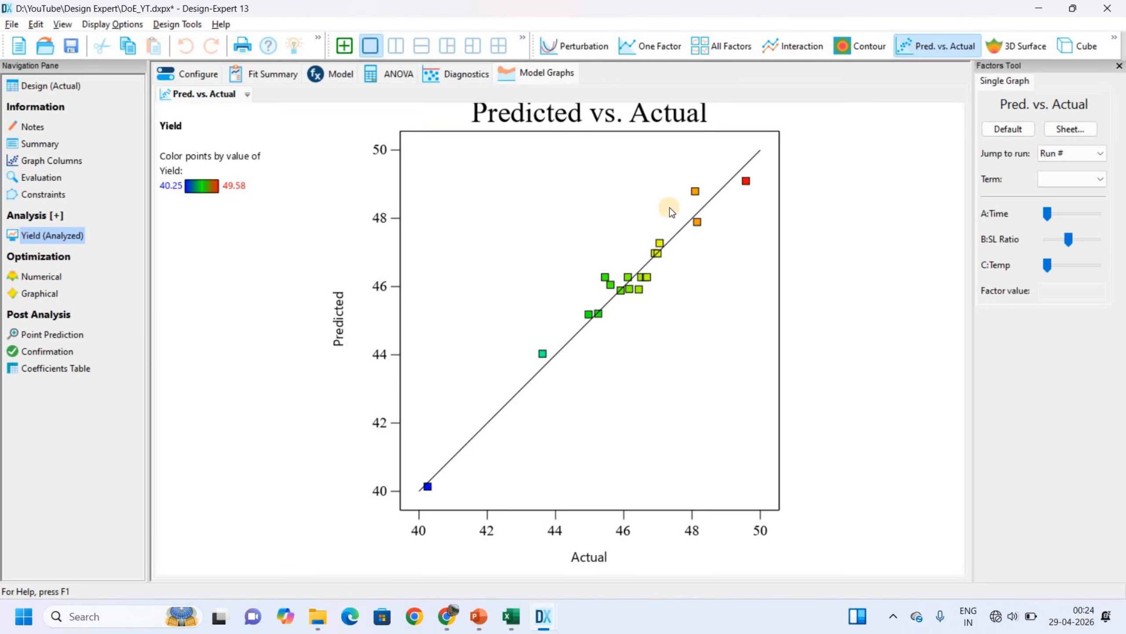
click(1002, 48)
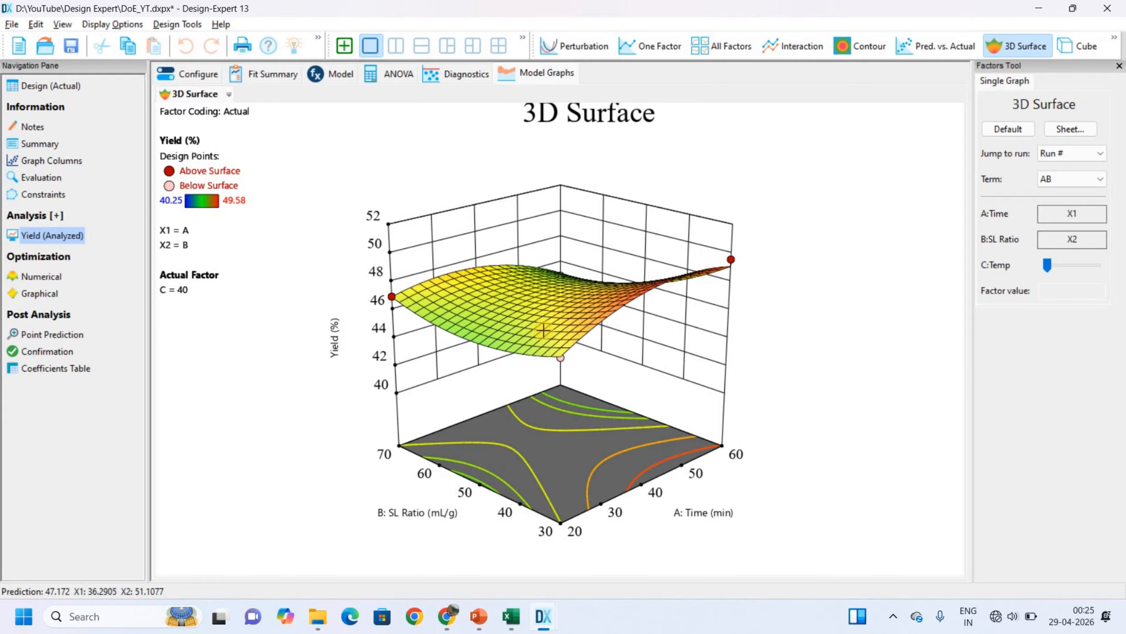
drag(686, 516, 701, 369)
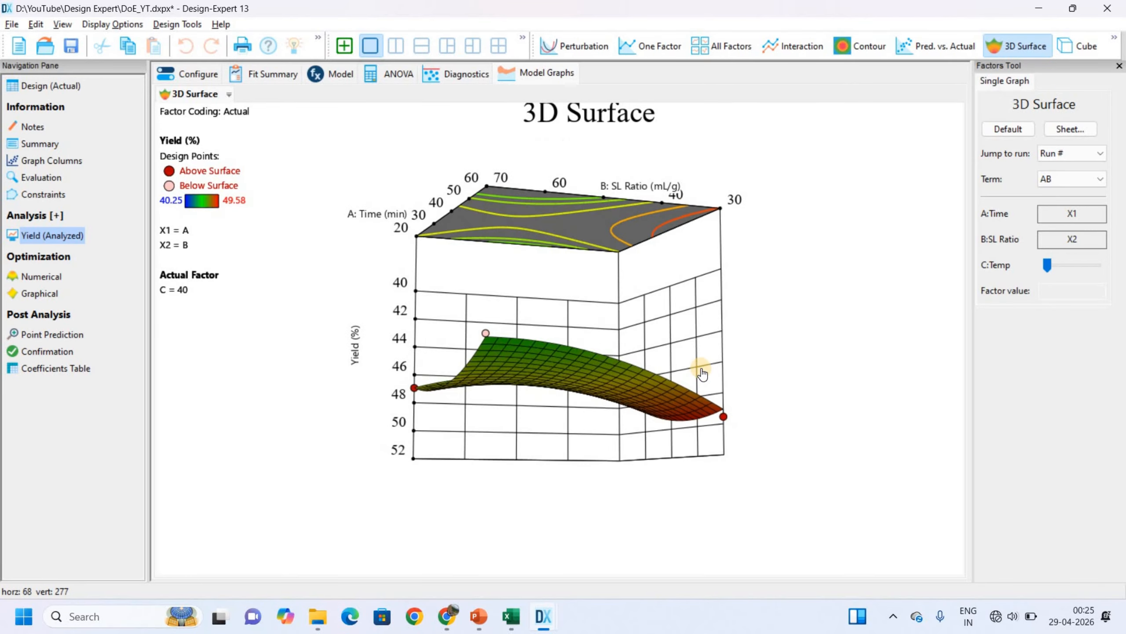
Step: Reset the 3D surface to its defaults, switch it to the AC term and set SL Ratio to 52.4
click(1007, 129)
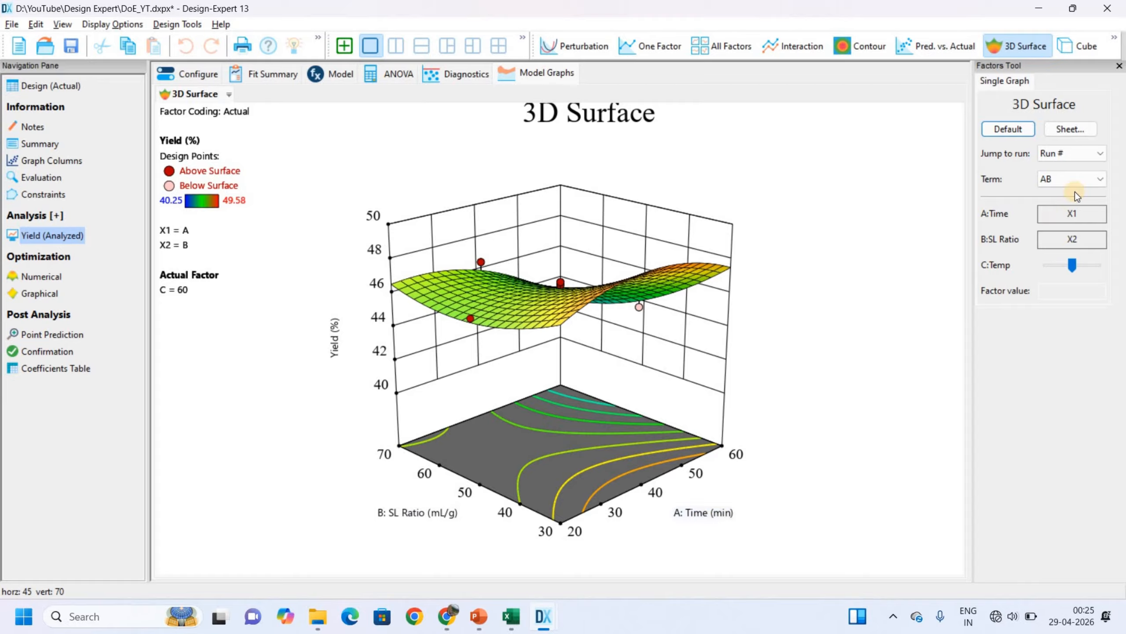
click(1084, 177)
click(1063, 247)
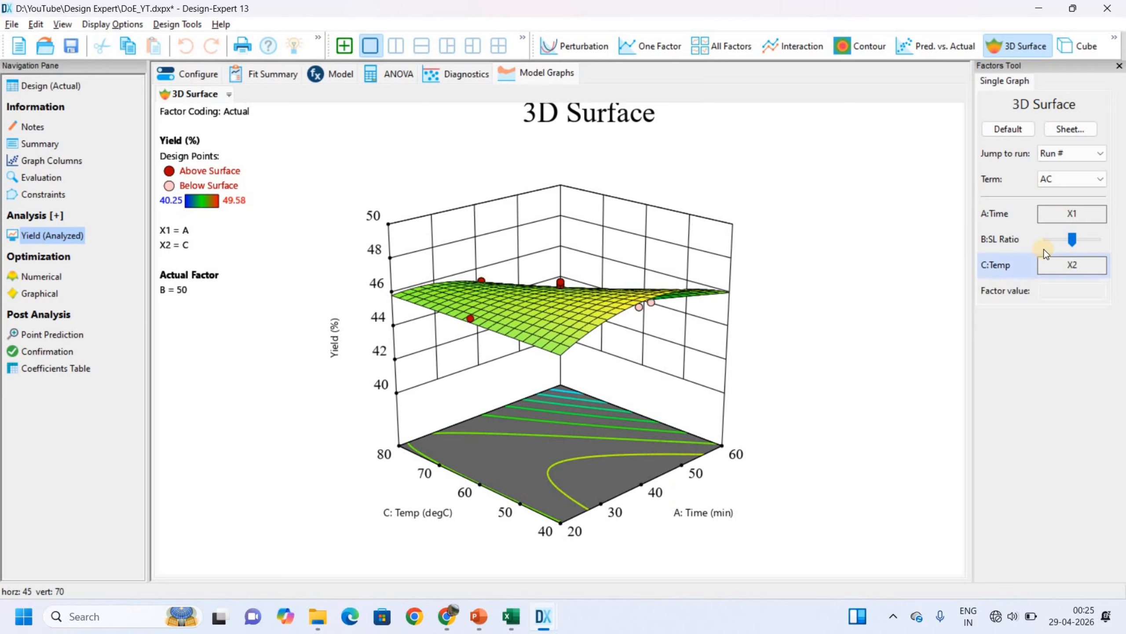
mouse_move(1067, 240)
mouse_down()
mouse_move(1050, 238)
mouse_move(1075, 238)
mouse_up()
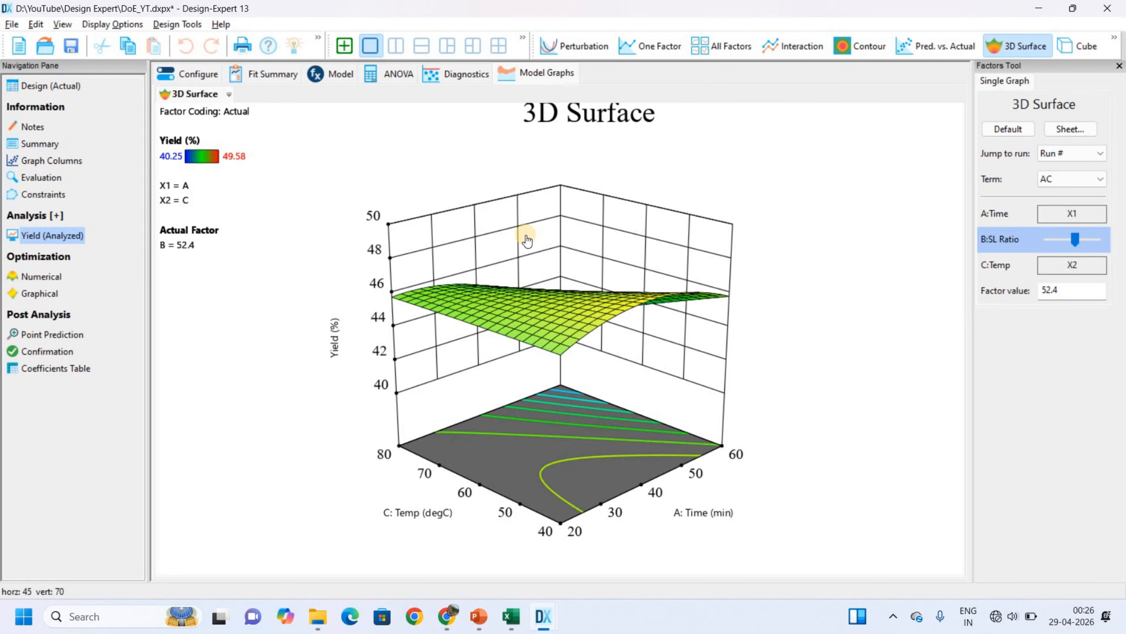
Step: Open the numerical optimization criteria, keep Time and SL Ratio in range, and set the Temp goal to minimize
click(393, 75)
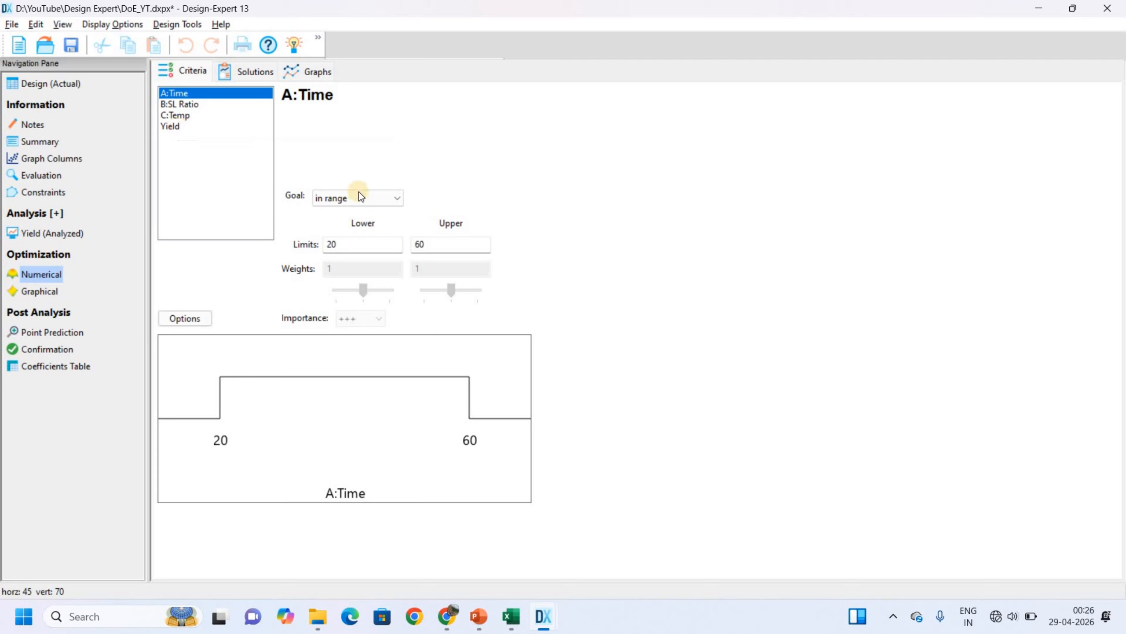
click(378, 199)
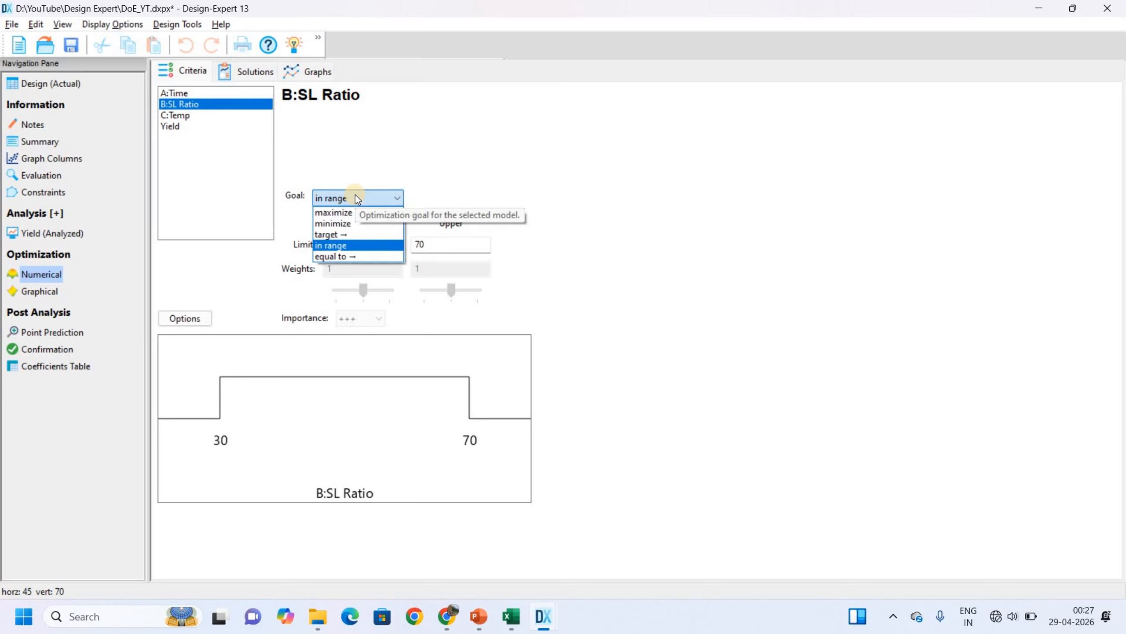
click(357, 245)
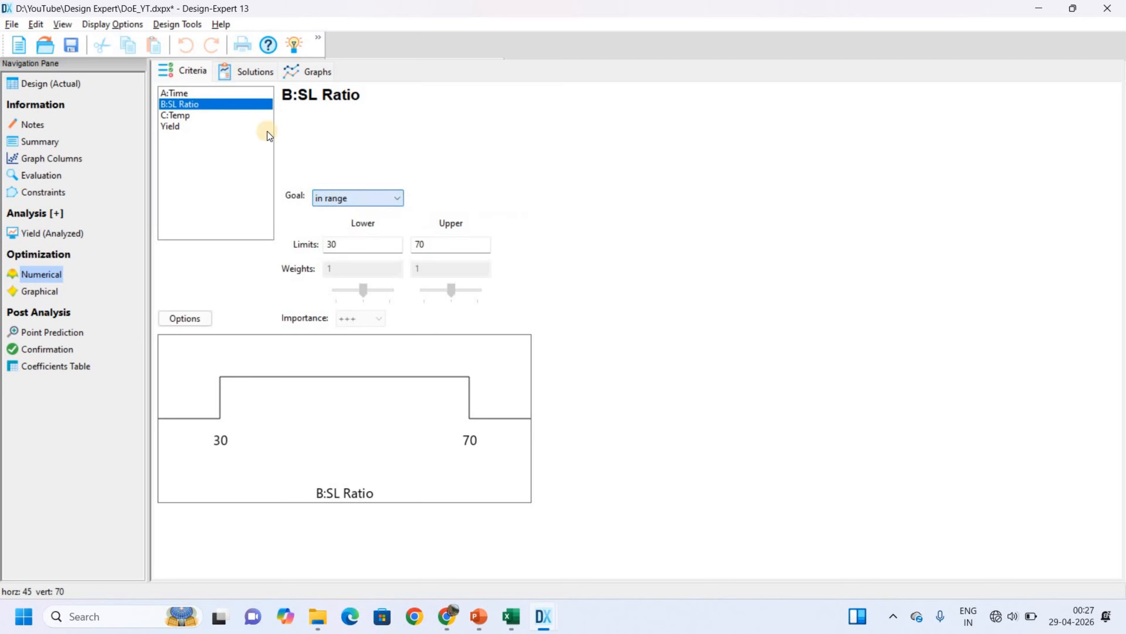
click(232, 116)
click(361, 199)
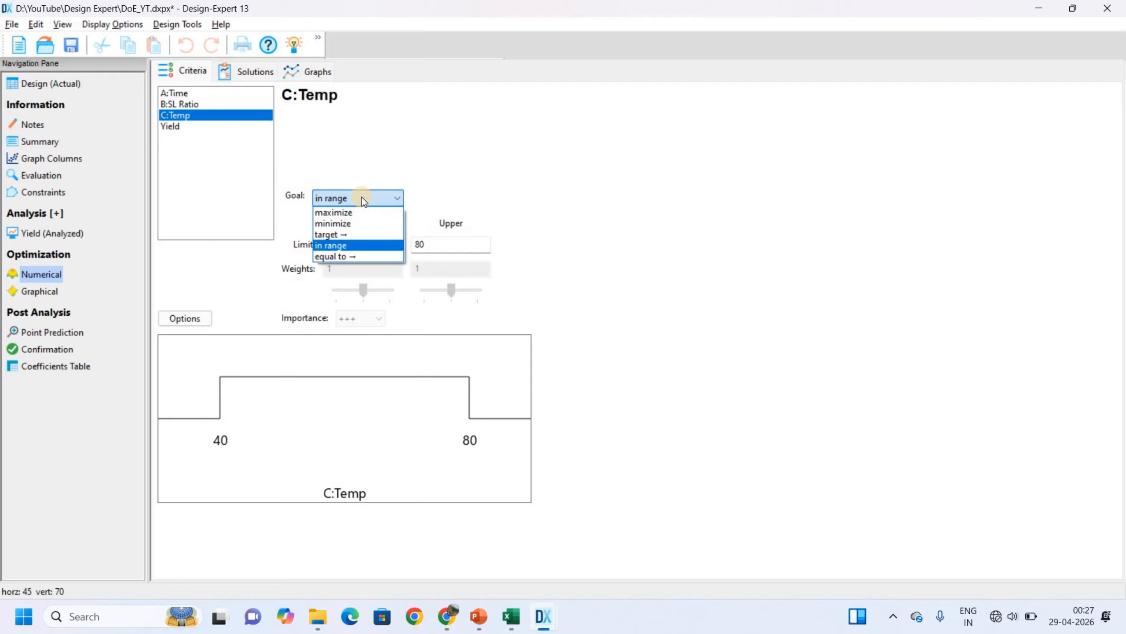
click(351, 223)
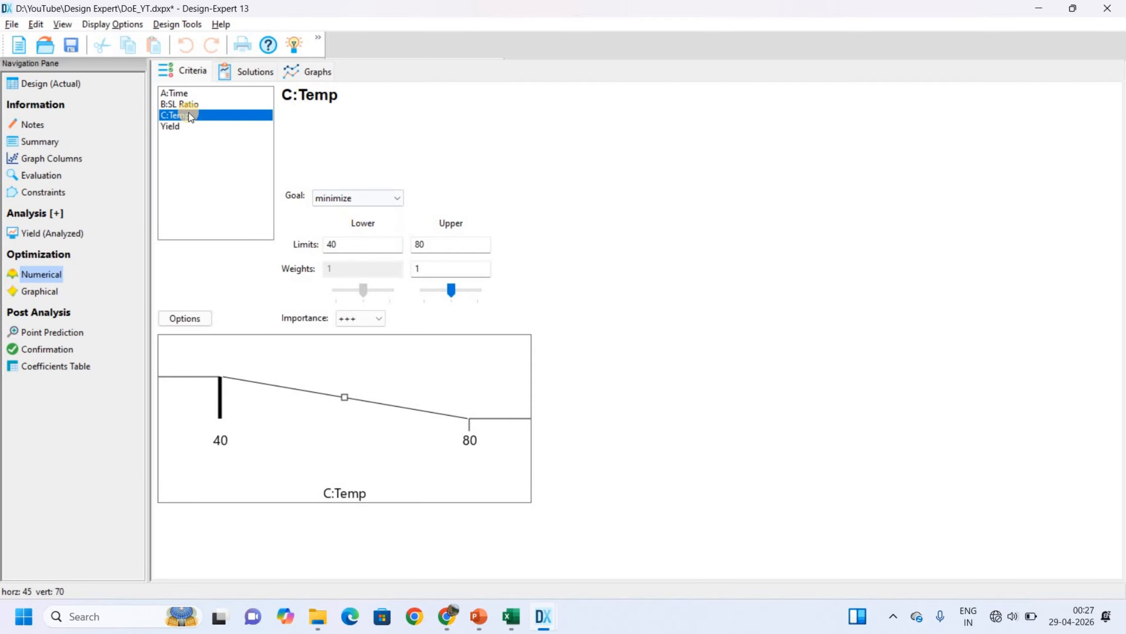
Step: Set the Yield goal to maximize with its importance at +++
click(191, 126)
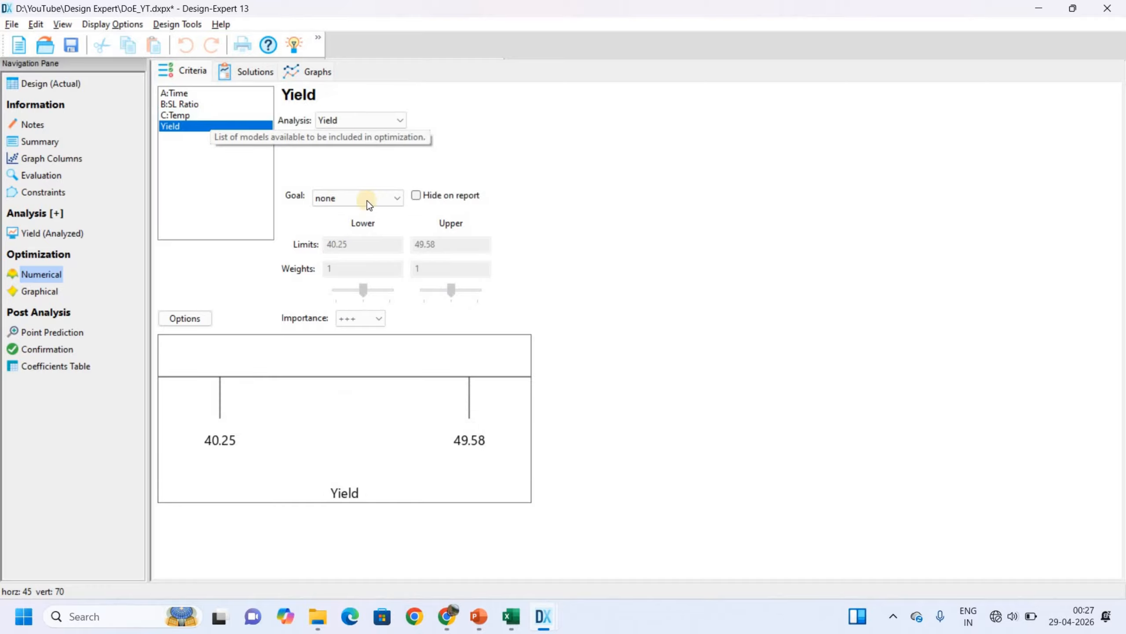
click(370, 202)
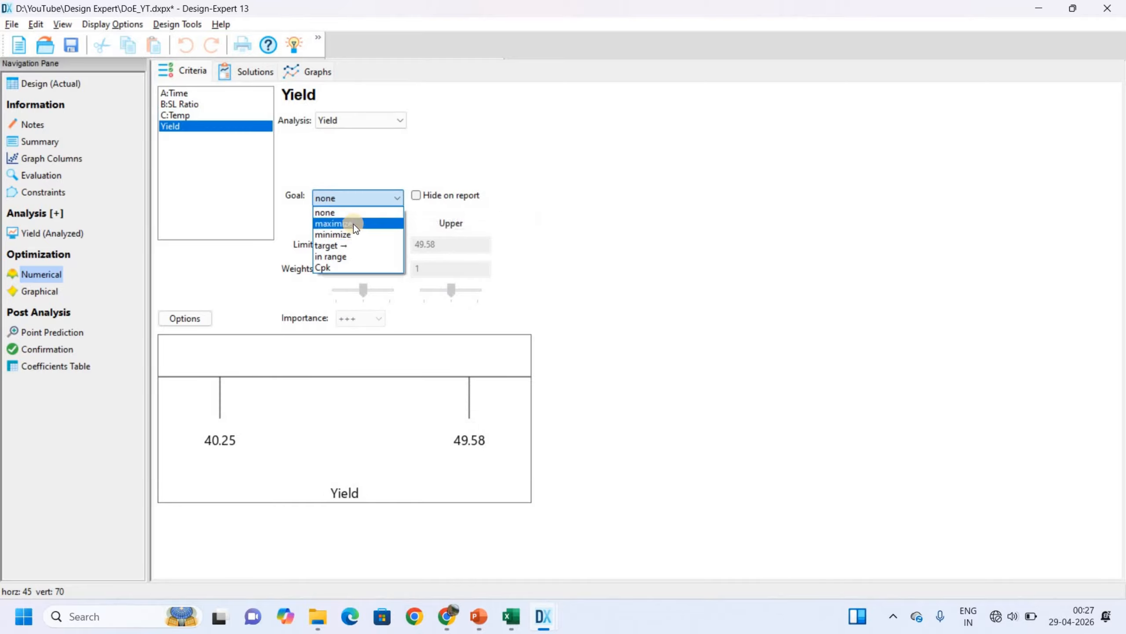
click(354, 224)
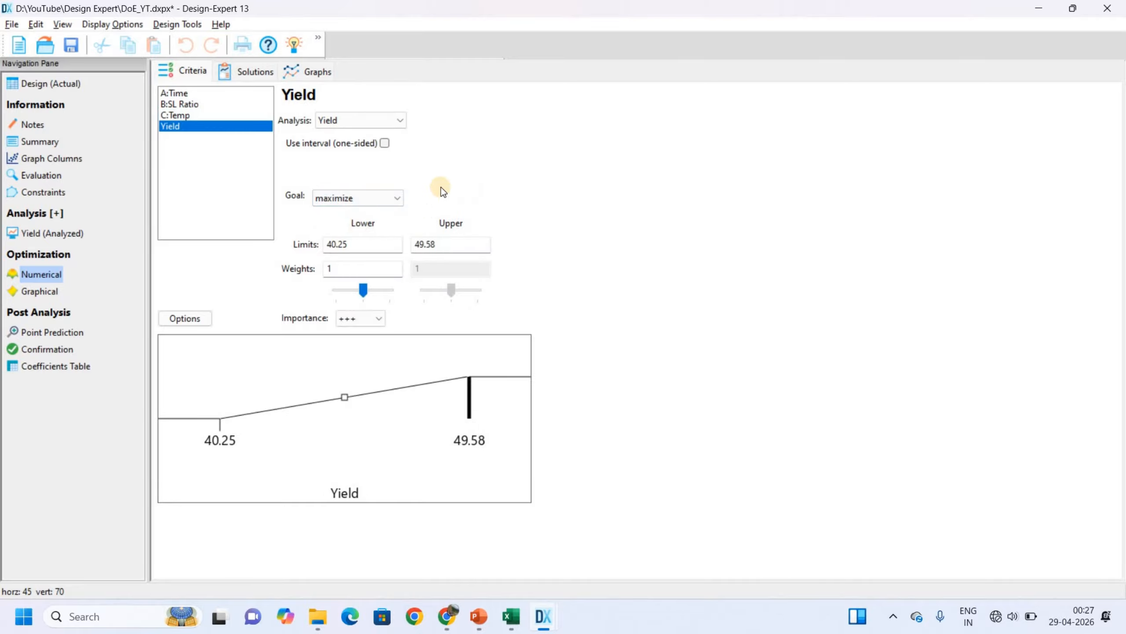
click(382, 315)
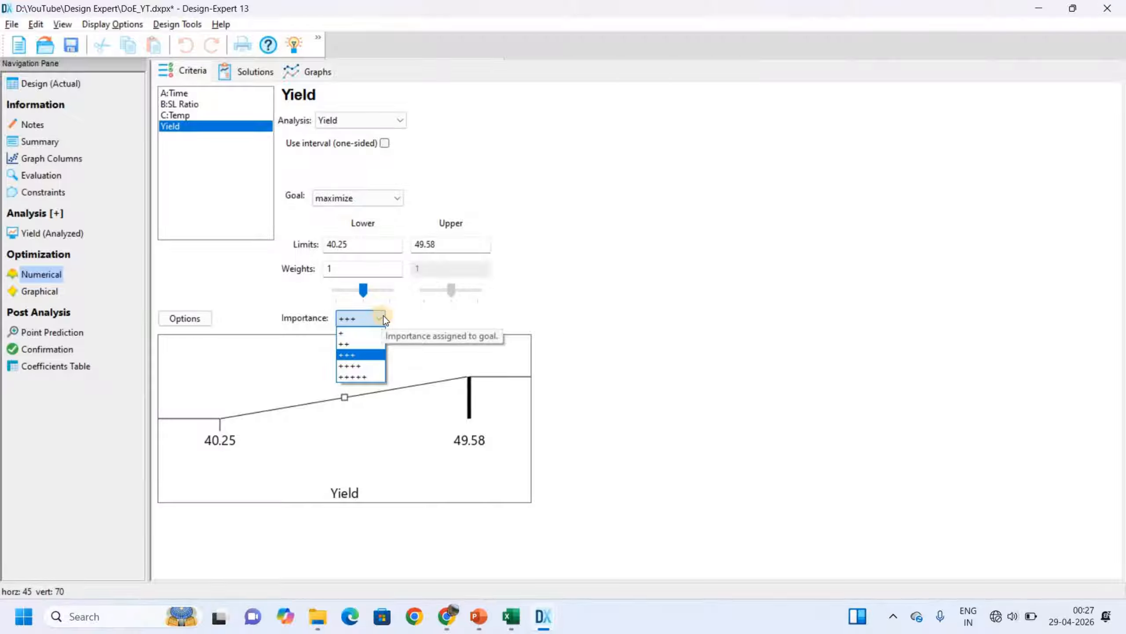
click(371, 352)
click(377, 318)
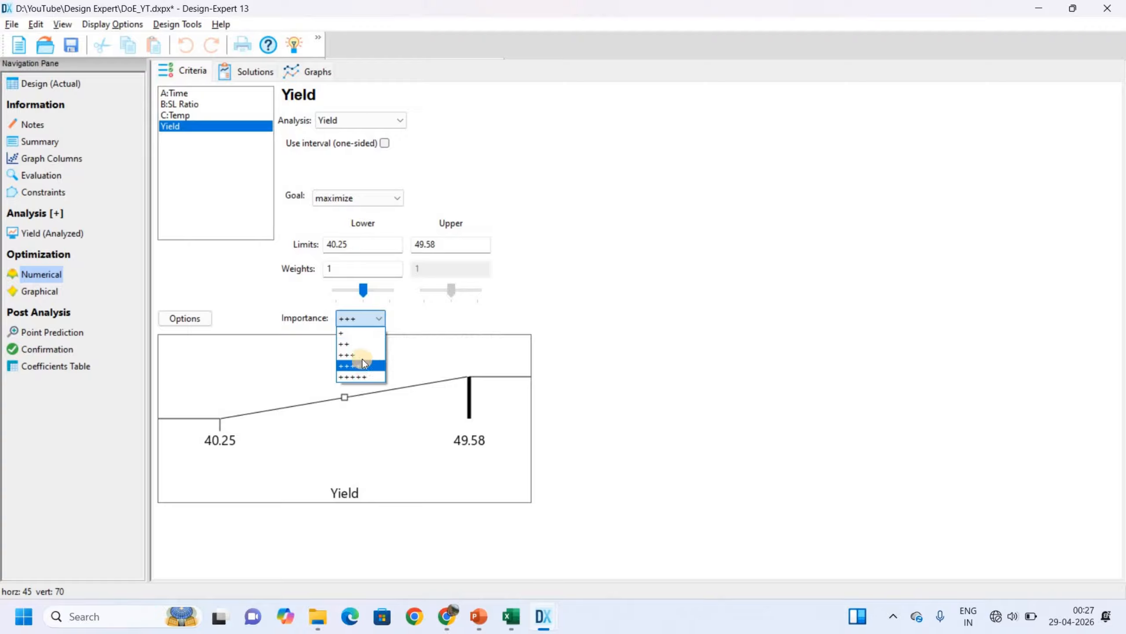
click(345, 322)
Step: Check the goal and importance settings of the SL Ratio, Temp and Yield criteria
click(248, 104)
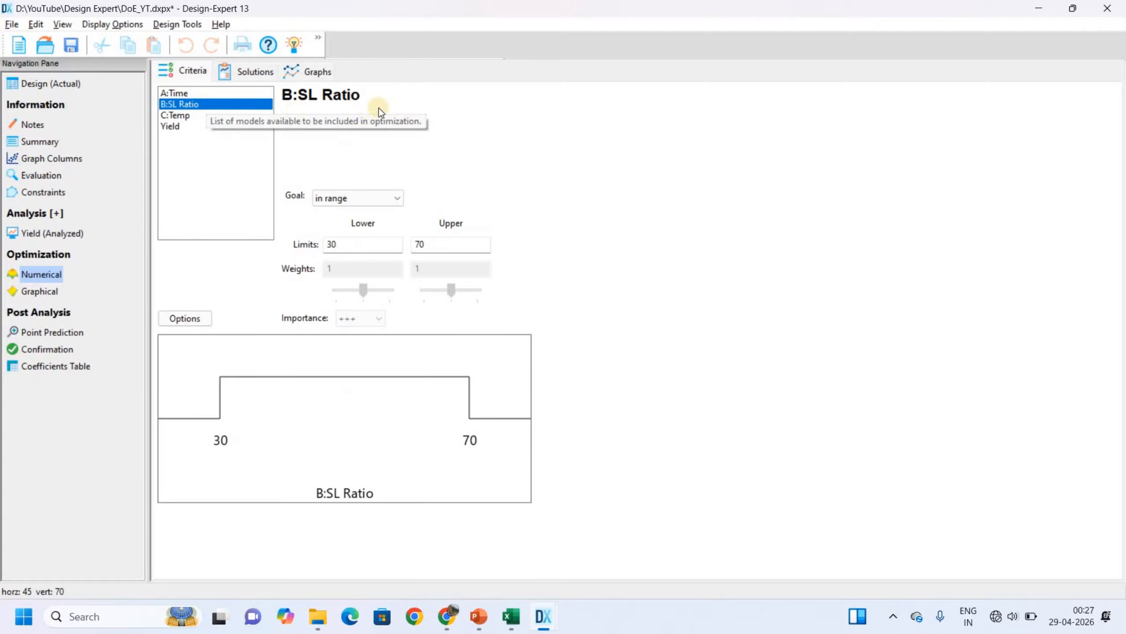
click(378, 322)
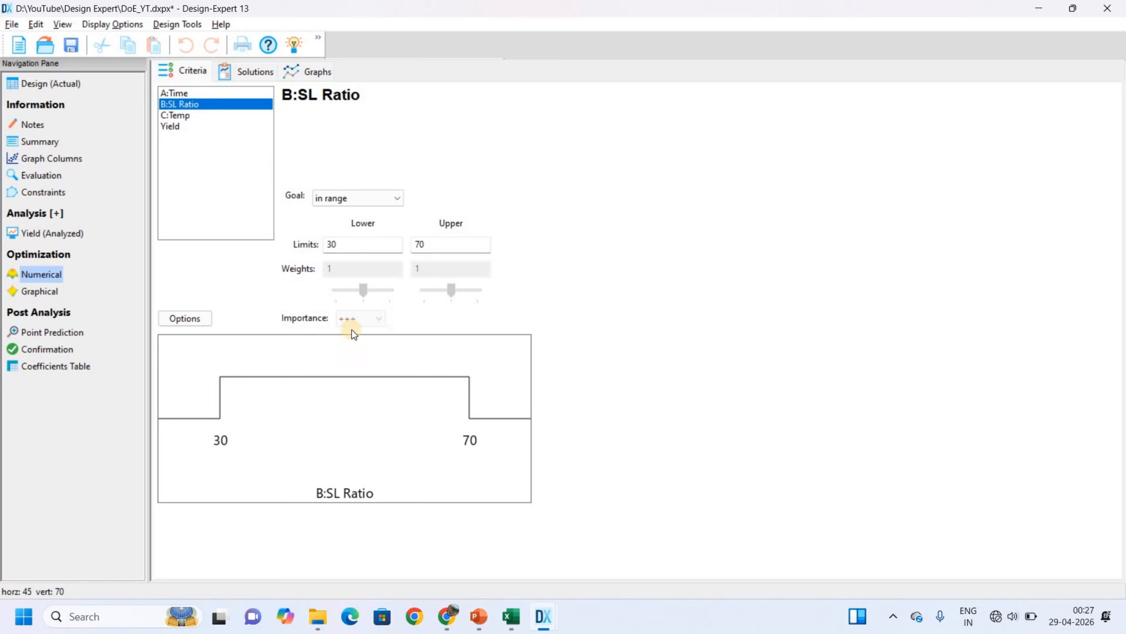
click(201, 114)
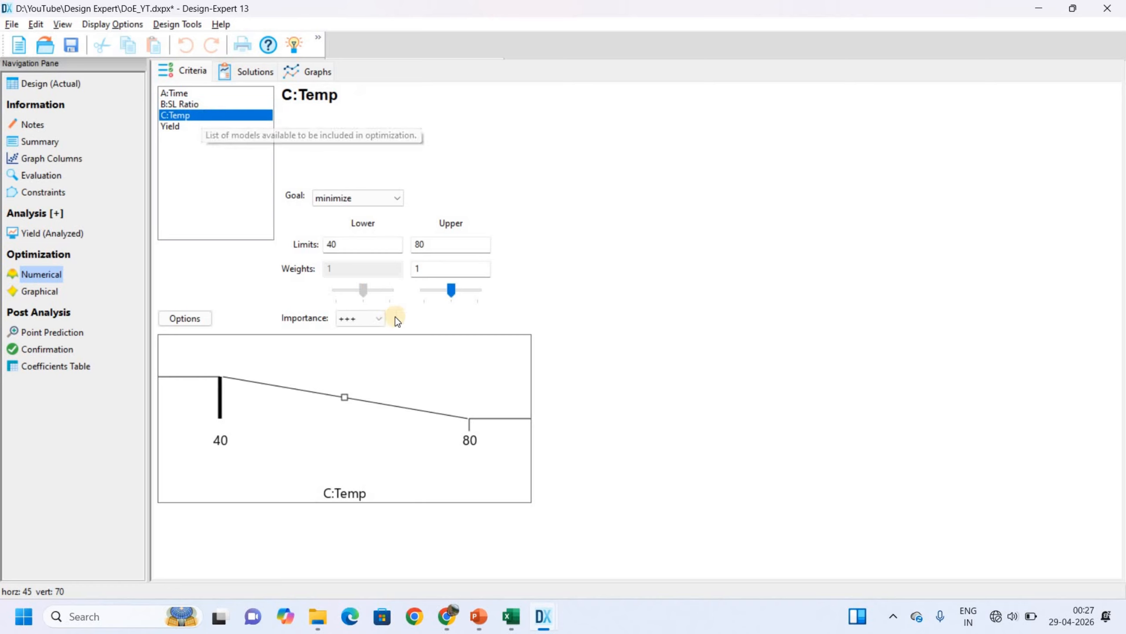
click(205, 127)
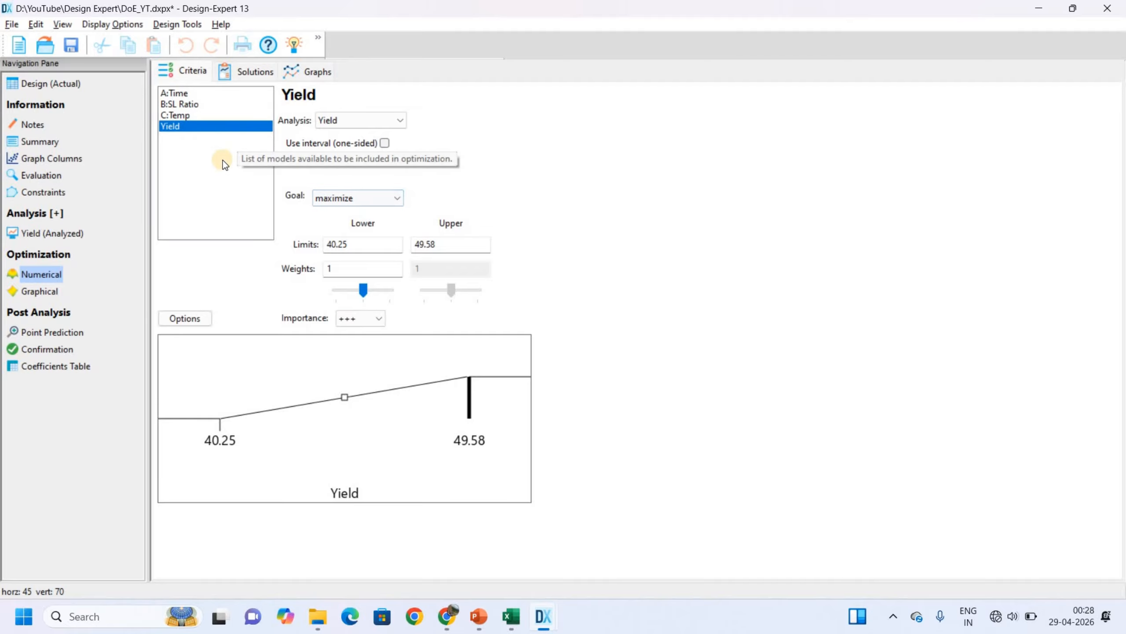
Step: Generate the optimization solutions, switch to a single-pane layout, and review the constraints and the solutions list
click(250, 70)
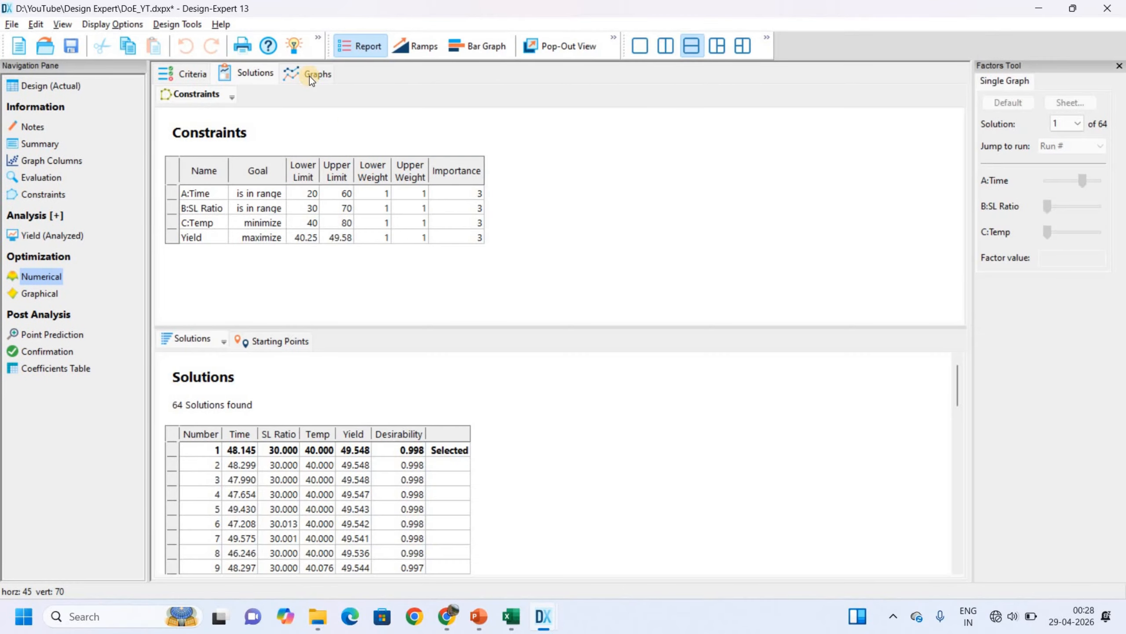
click(637, 46)
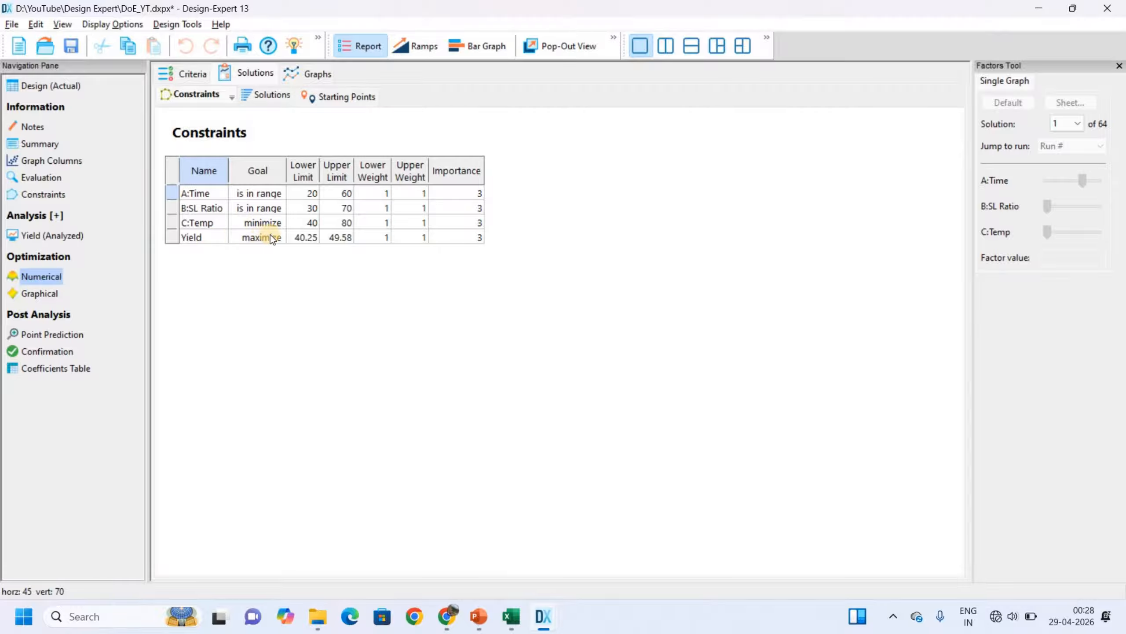
click(267, 97)
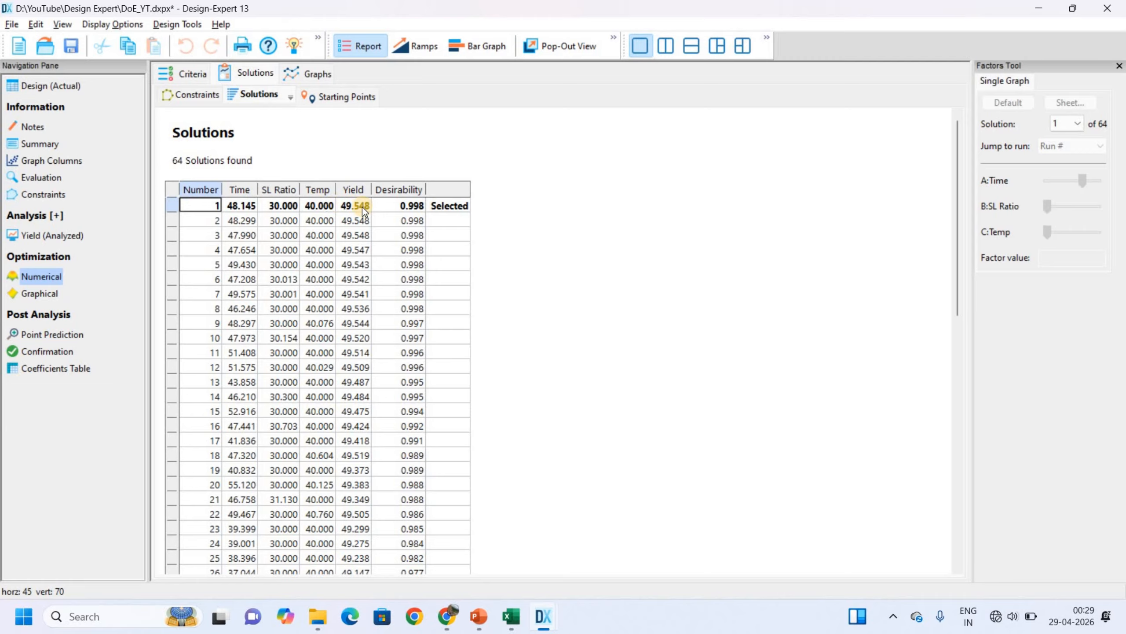
Step: Compare the Yield criterion's limits with the selected solution, then view the desirability and Yield contour graphs
click(196, 74)
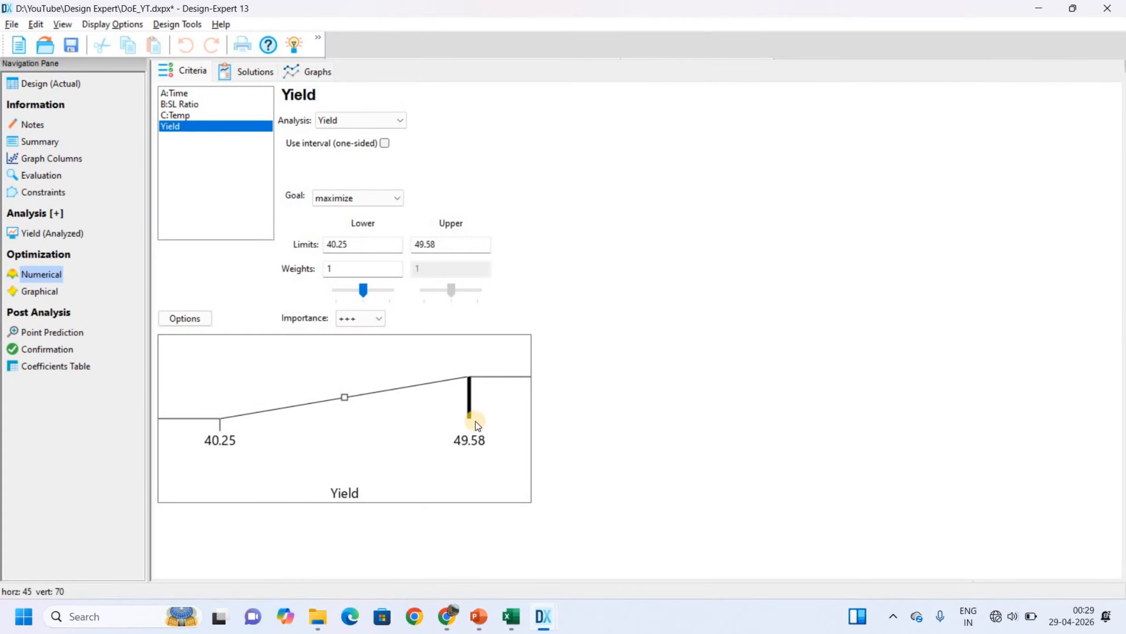
click(266, 72)
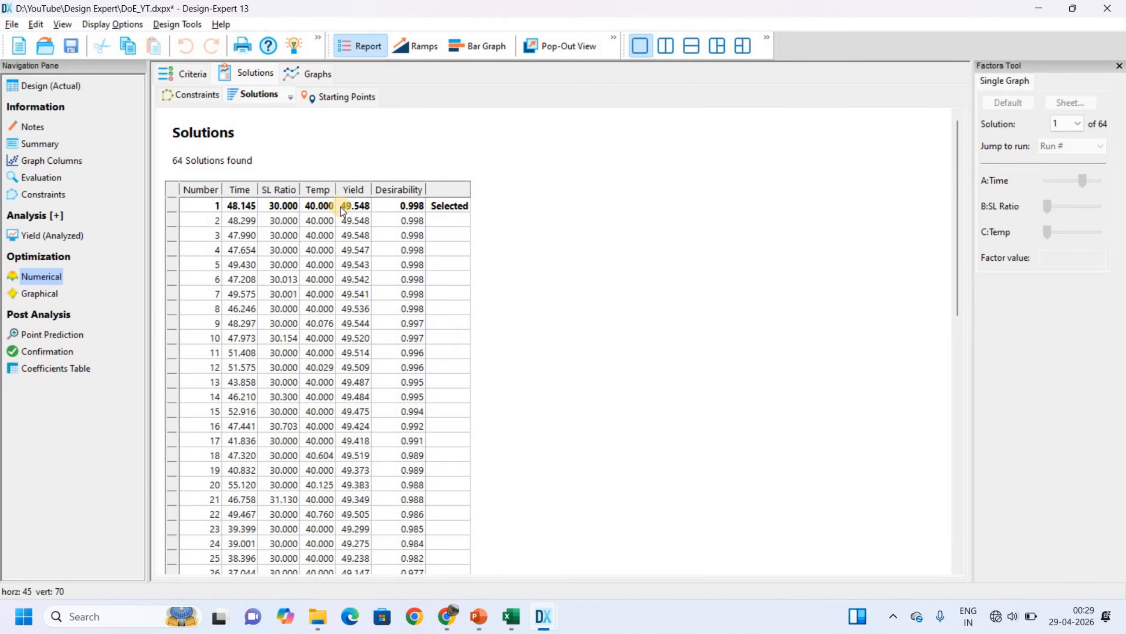
click(305, 73)
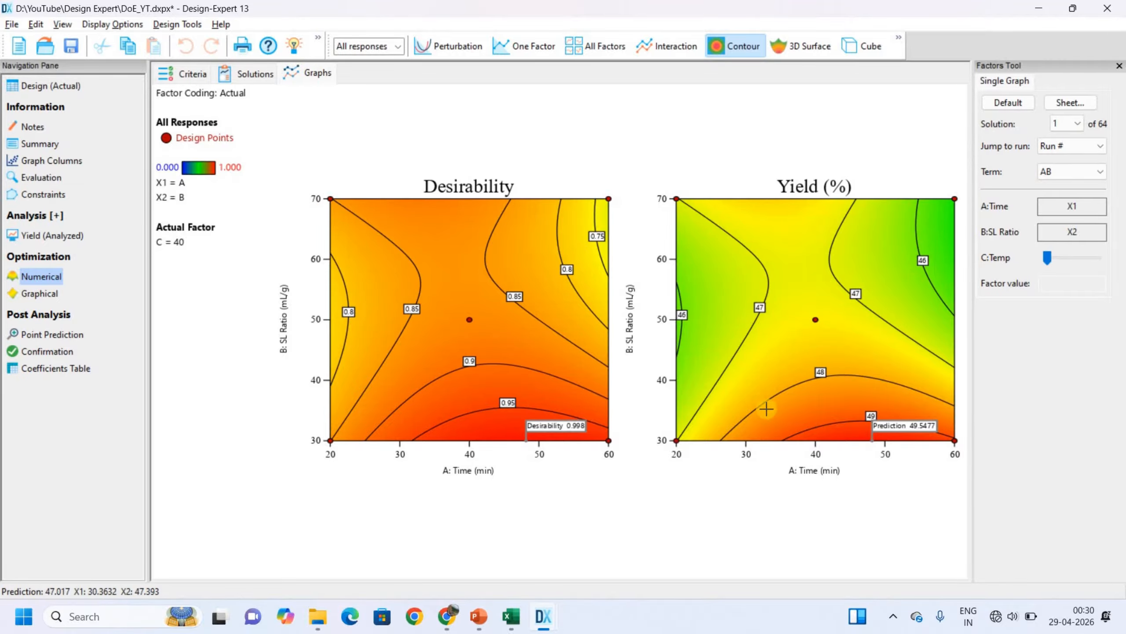
Step: Open the point prediction and set Time to 31.6, SL Ratio to 40 and Temp to 60
click(58, 335)
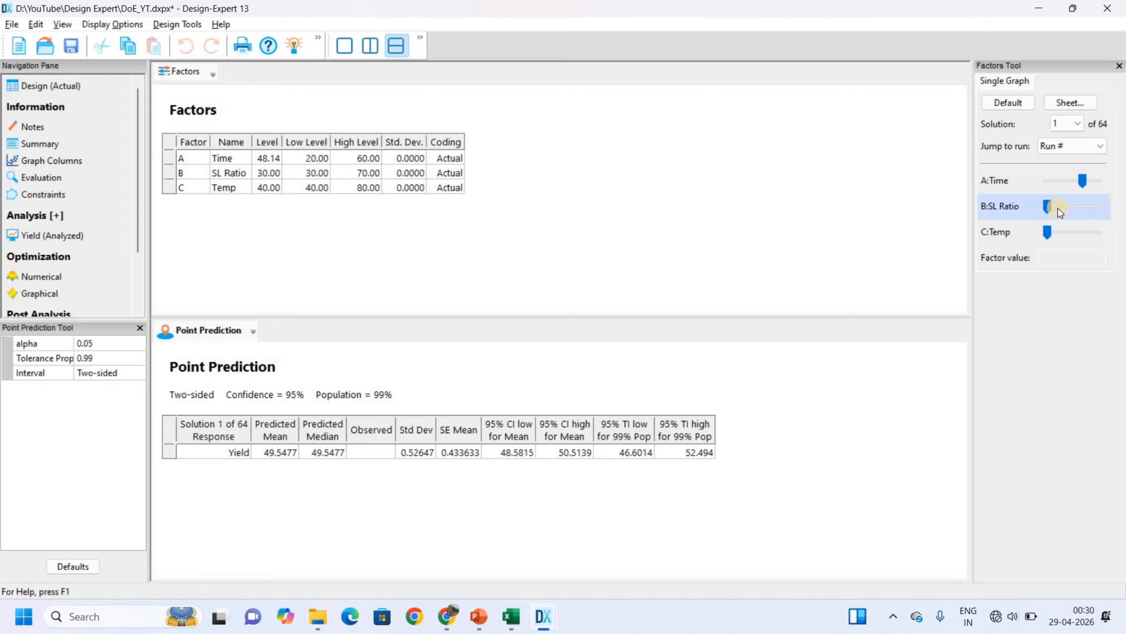
mouse_move(1049, 205)
mouse_move(1084, 176)
drag(1078, 178, 1065, 205)
click(1070, 203)
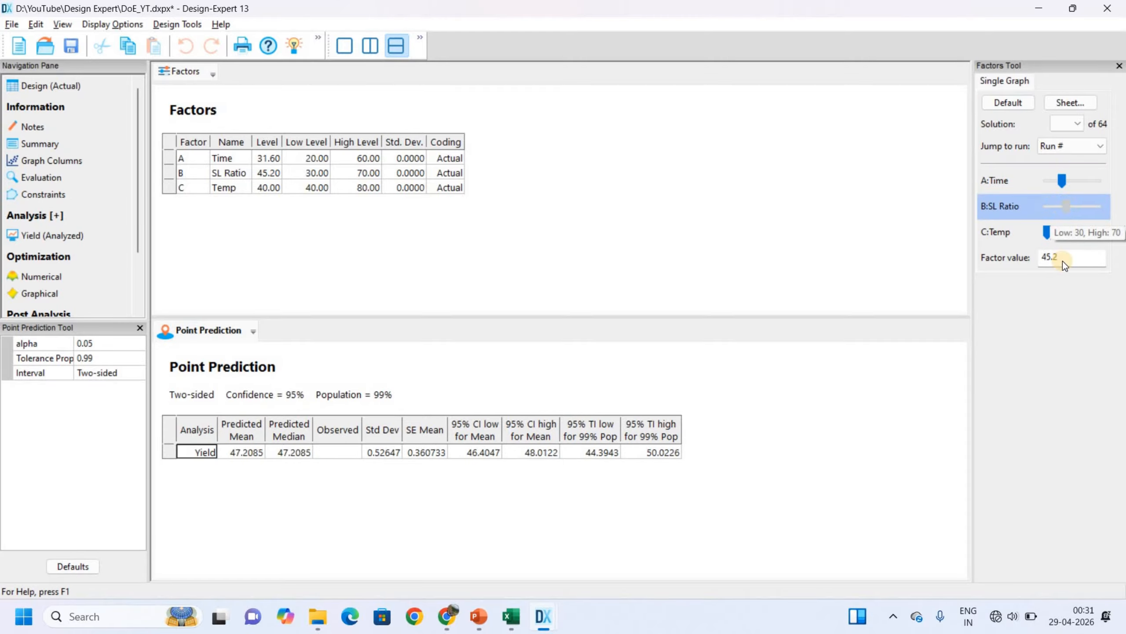
drag(1062, 259, 1029, 254)
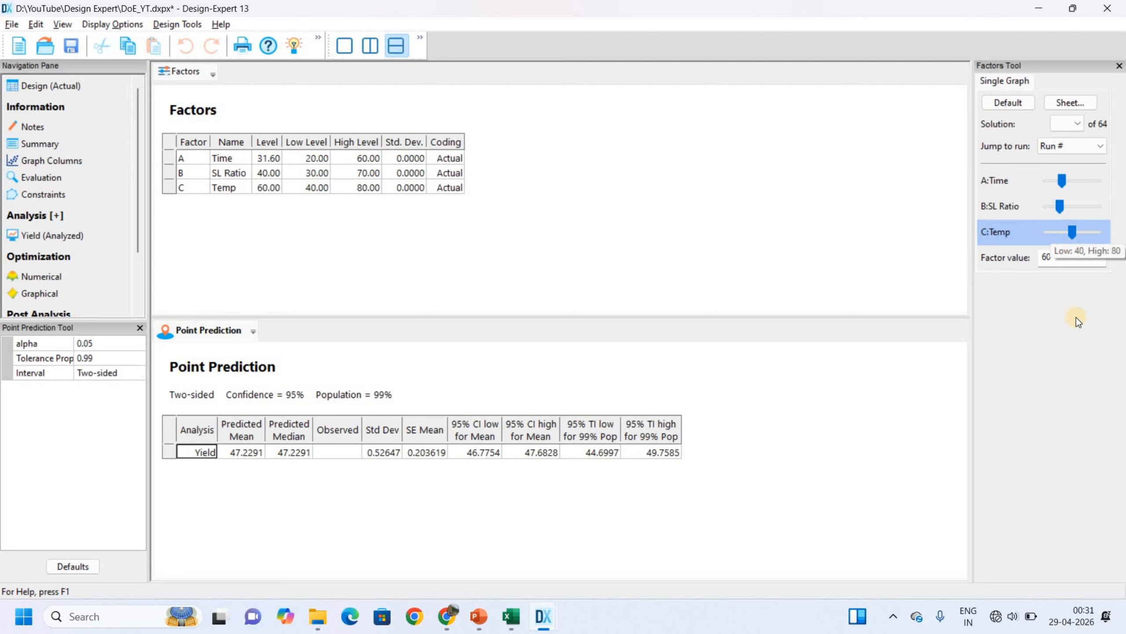
click(1077, 318)
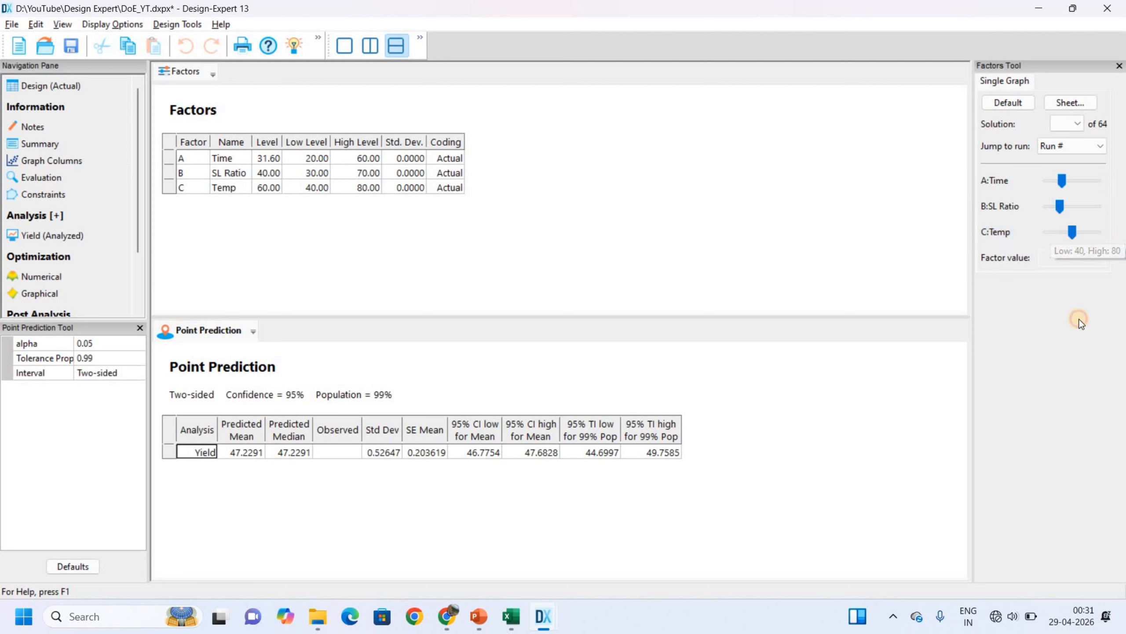